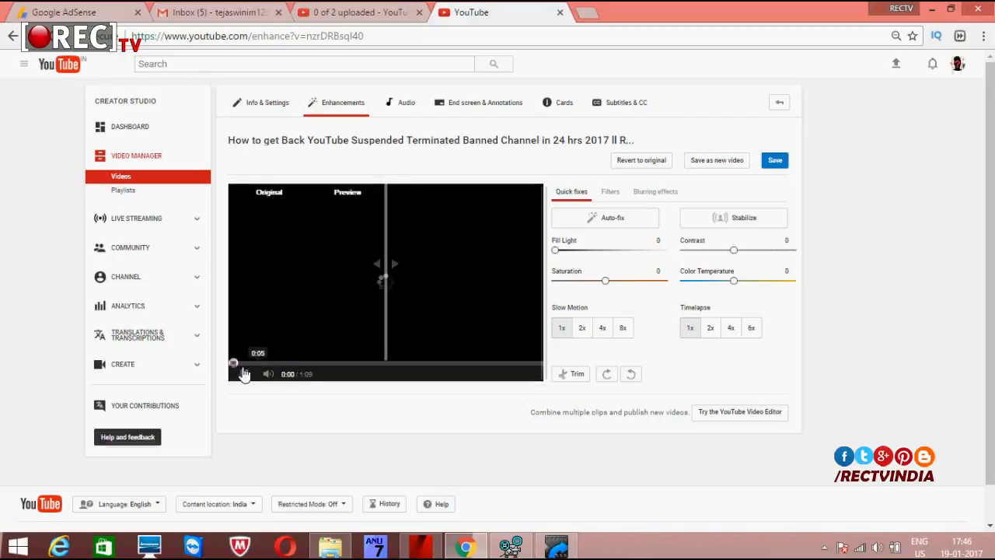
Set the video's slow motion to 2x and saturation to +5, and enable Auto-fix and Stabilize
click(583, 328)
drag(606, 281, 661, 293)
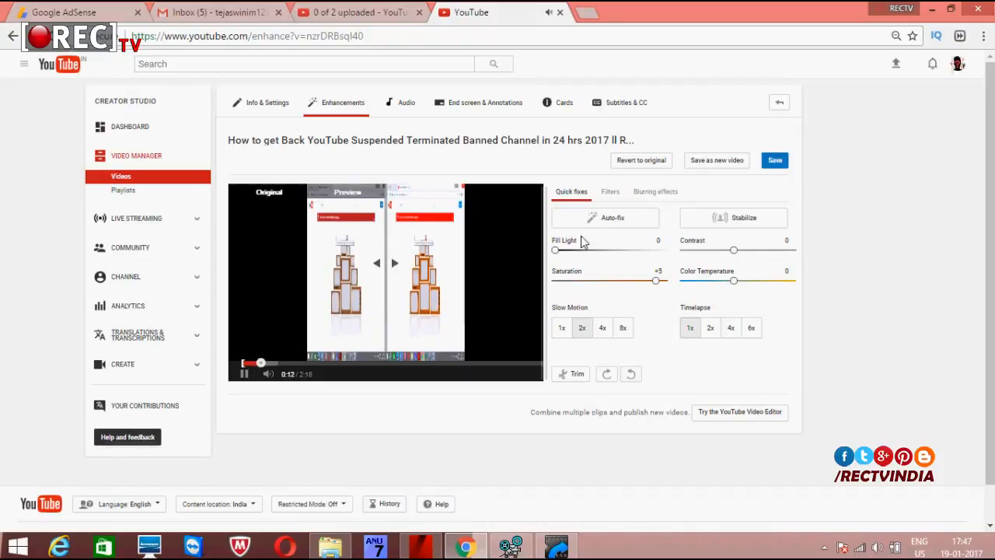
click(620, 225)
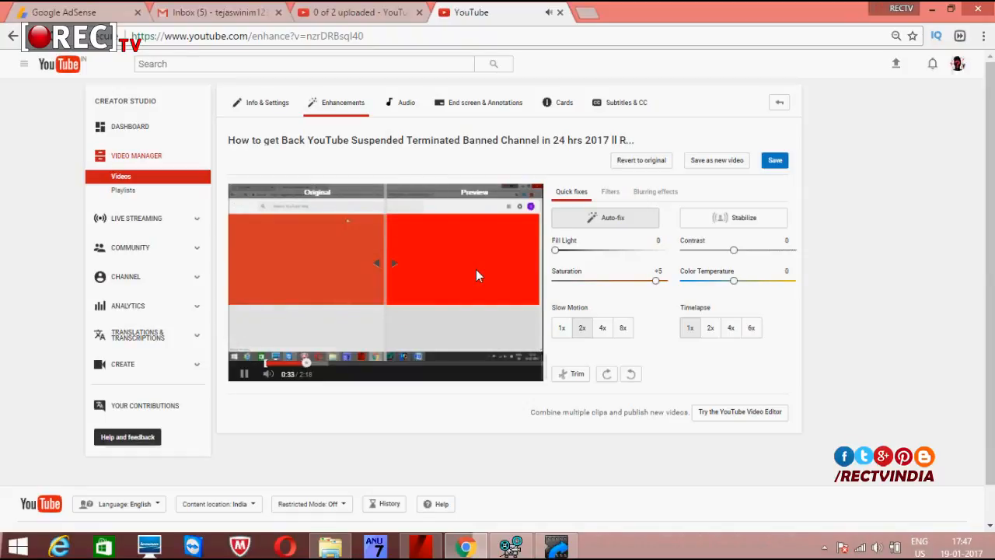
click(734, 224)
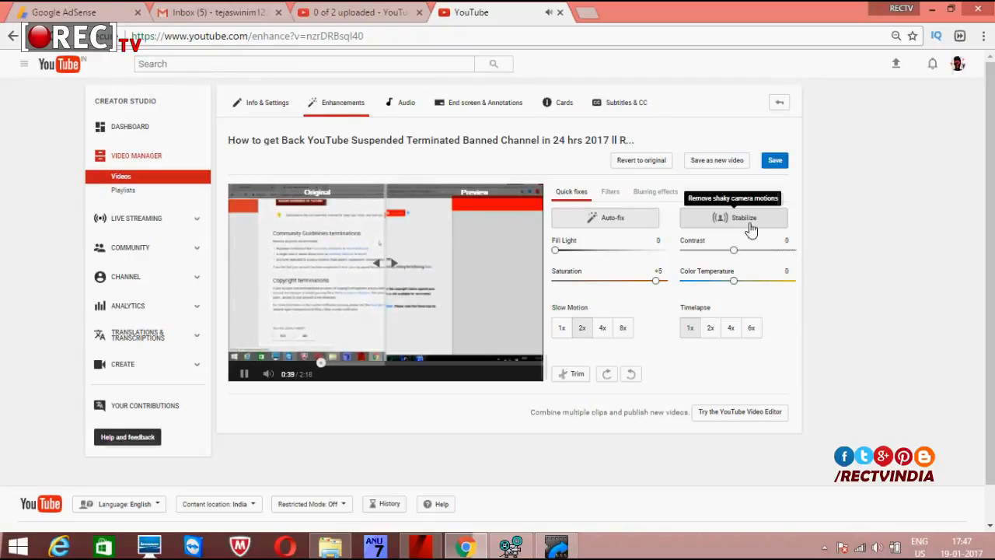
Start trimming the video, split it at 0:16.3 and 0:35.1, and move the playhead to 0:24.6
click(563, 383)
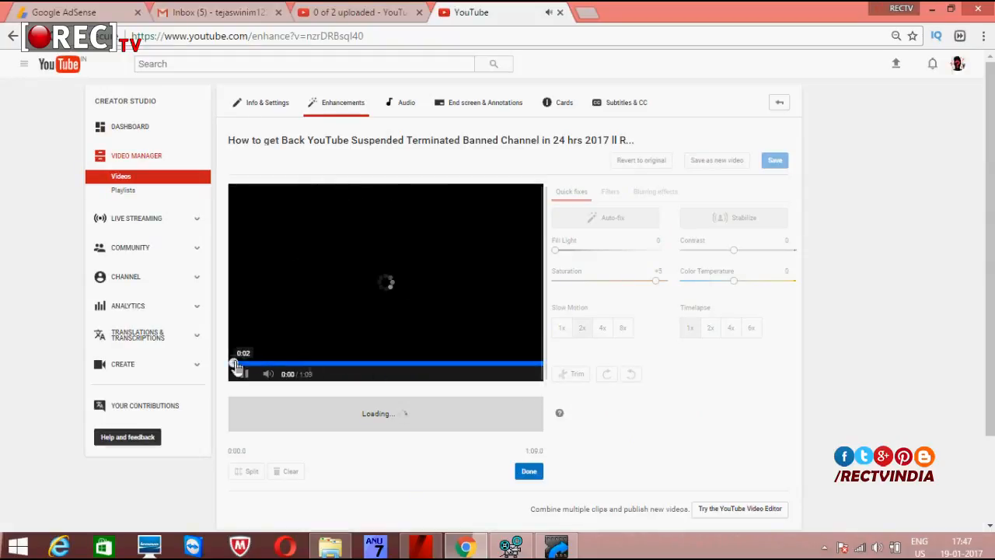
click(305, 362)
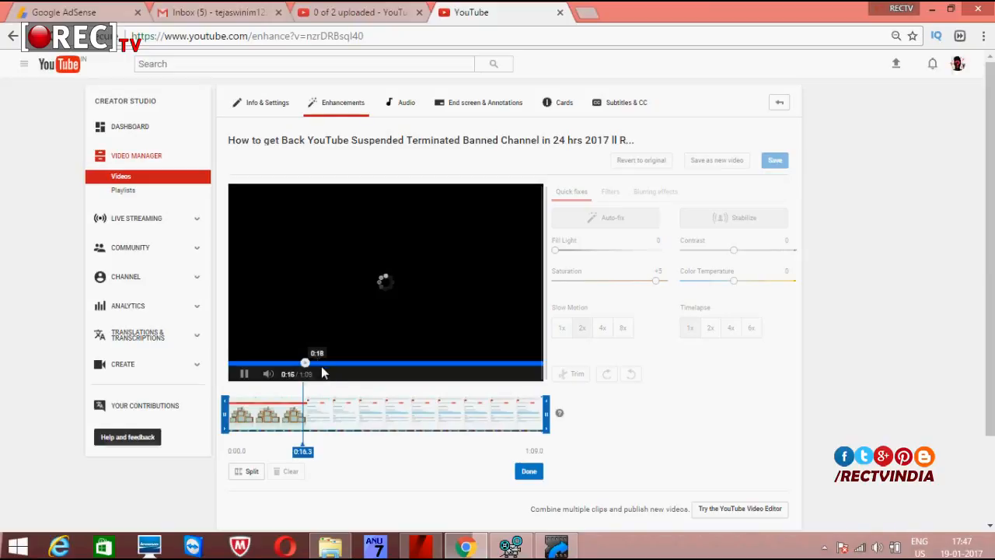
click(256, 472)
drag(306, 363, 389, 379)
click(250, 471)
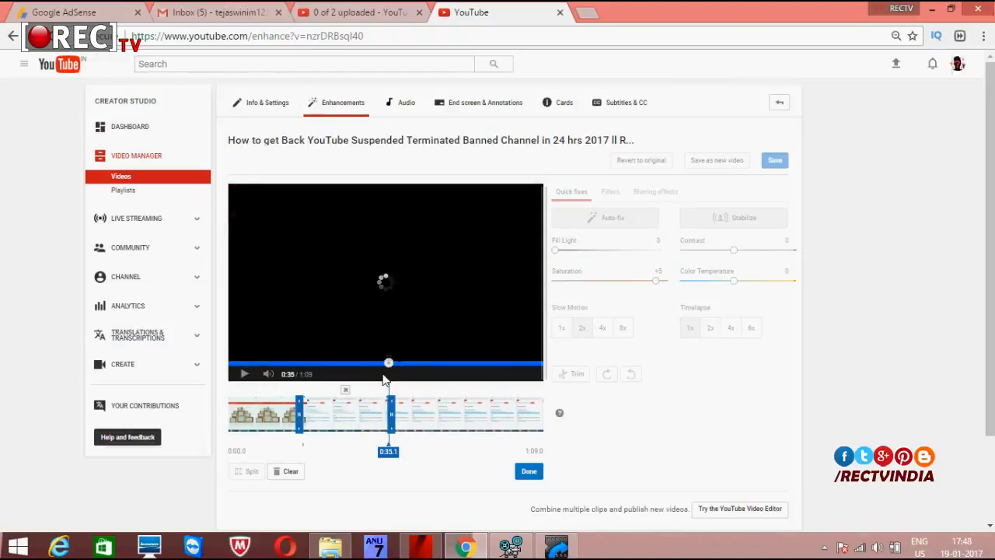
drag(388, 363, 342, 363)
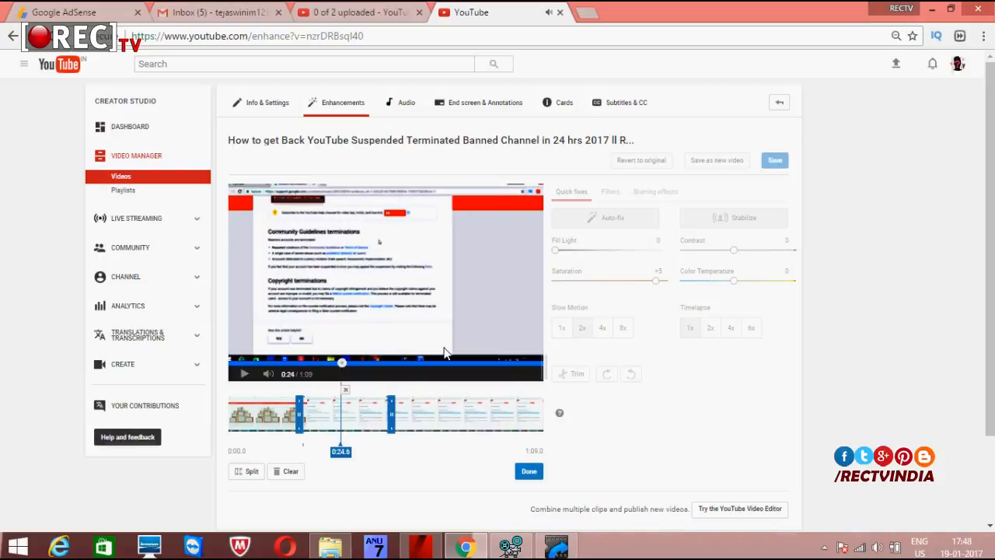
Open the YouTube Video Editor, leaving the enhancements page without saving the changes
scroll(444, 353, down, 1)
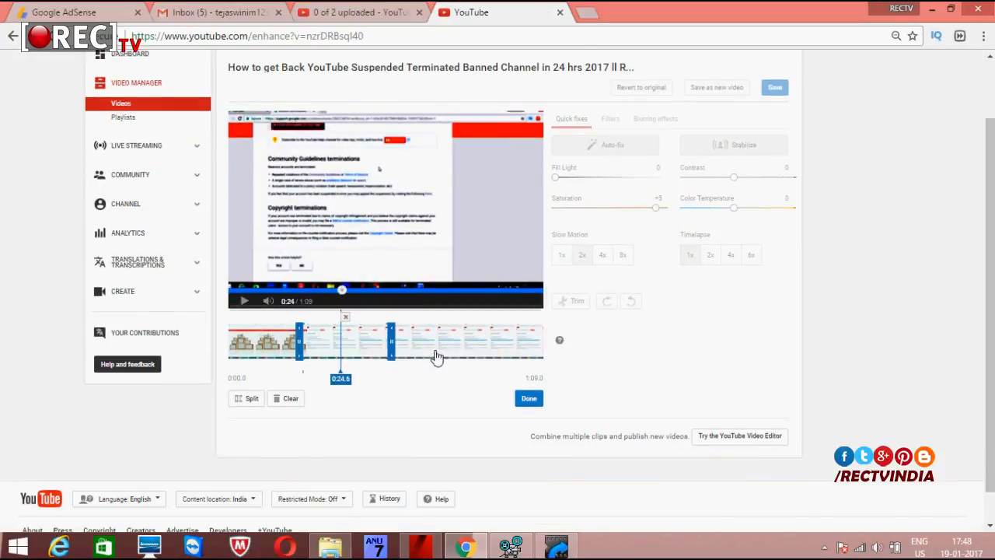
scroll(436, 356, up, 1)
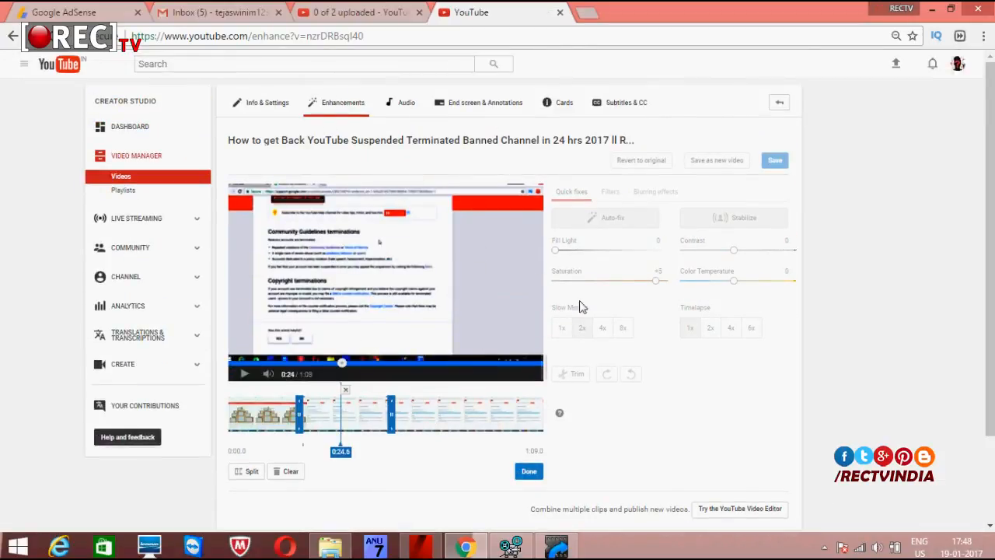
scroll(682, 413, down, 1)
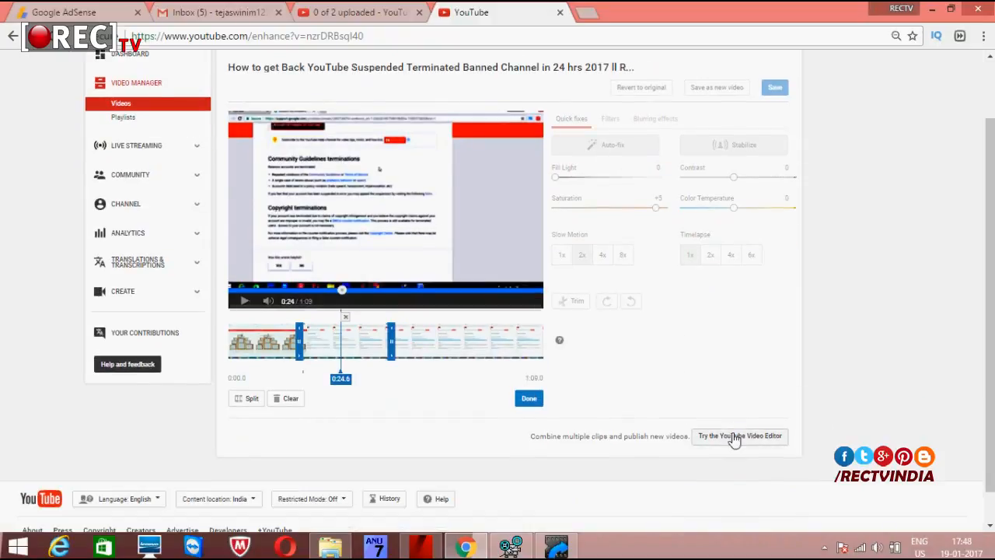
scroll(668, 362, up, 1)
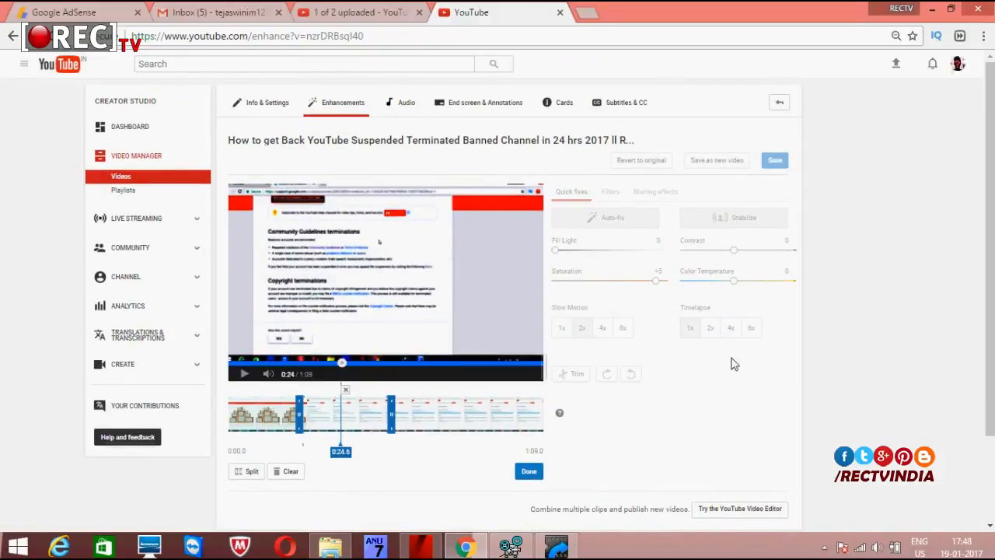
scroll(738, 359, down, 2)
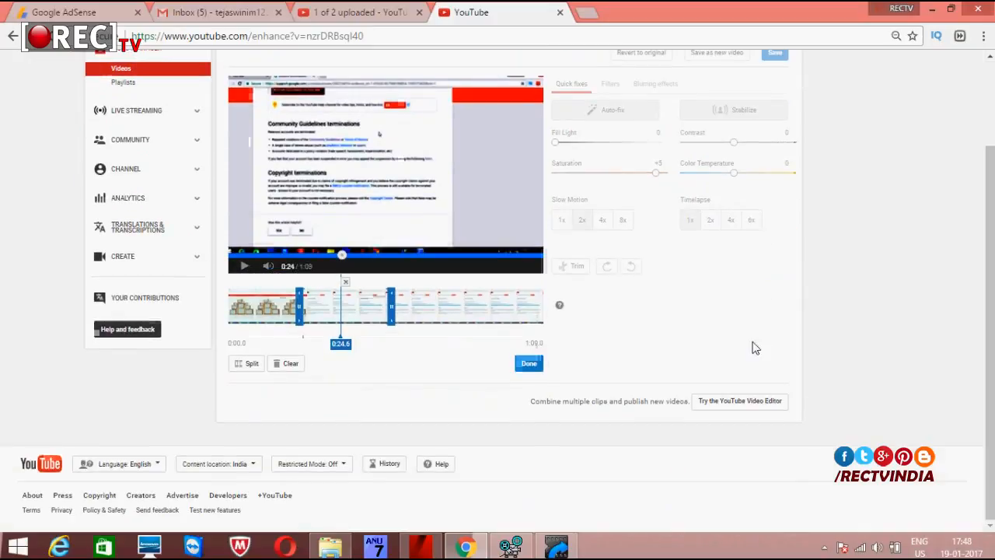
click(735, 410)
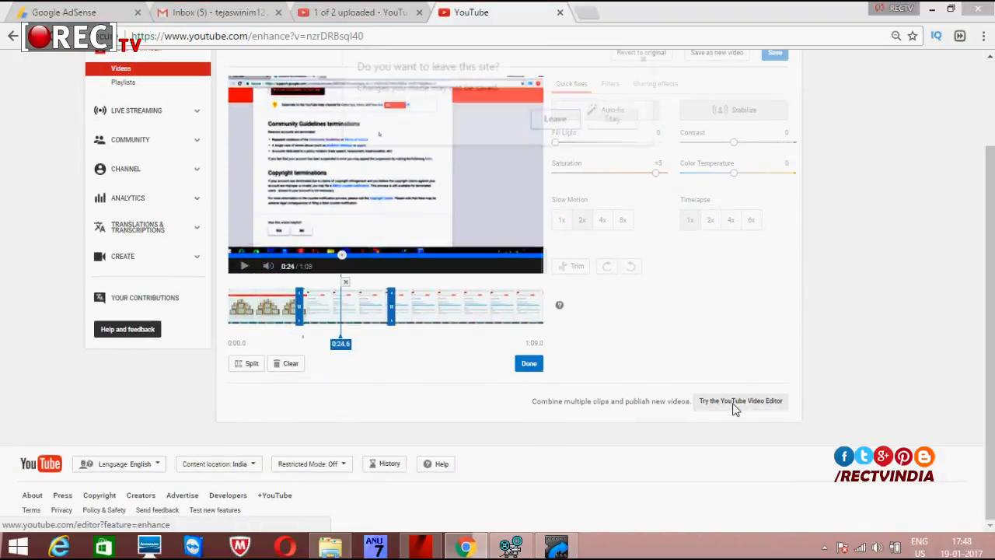
click(565, 125)
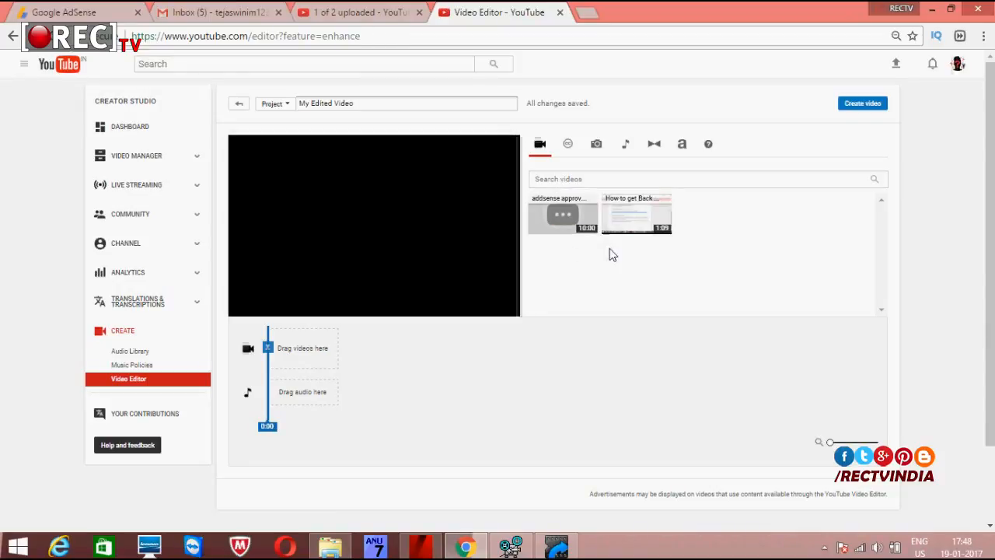
Preview the 'How to get Back...' video and browse the example Creative Commons videos
click(637, 217)
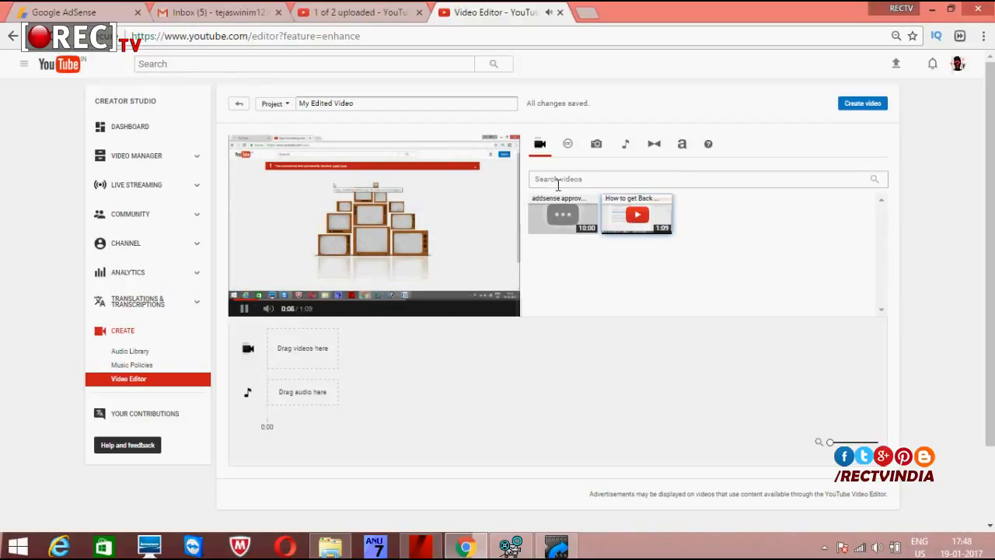
click(568, 147)
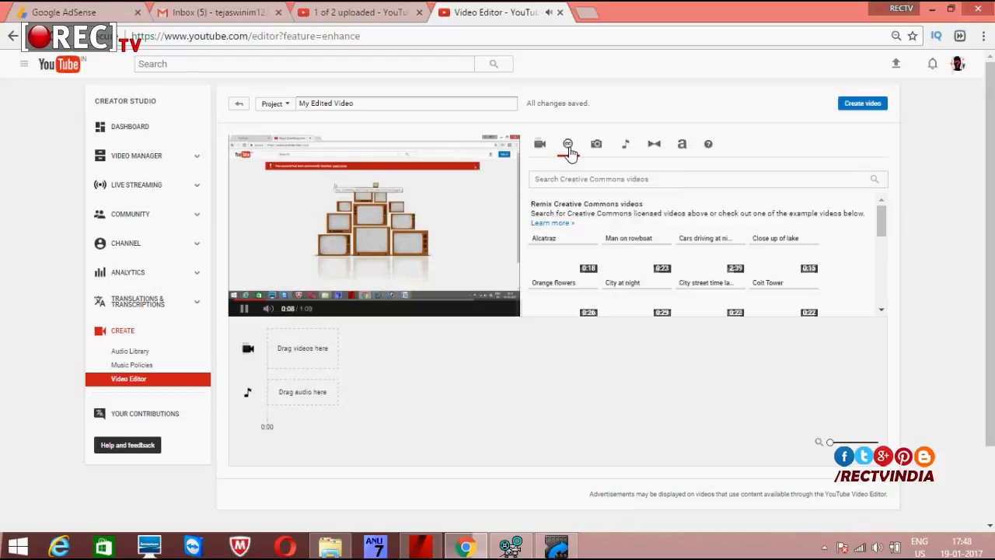
scroll(690, 258, down, 5)
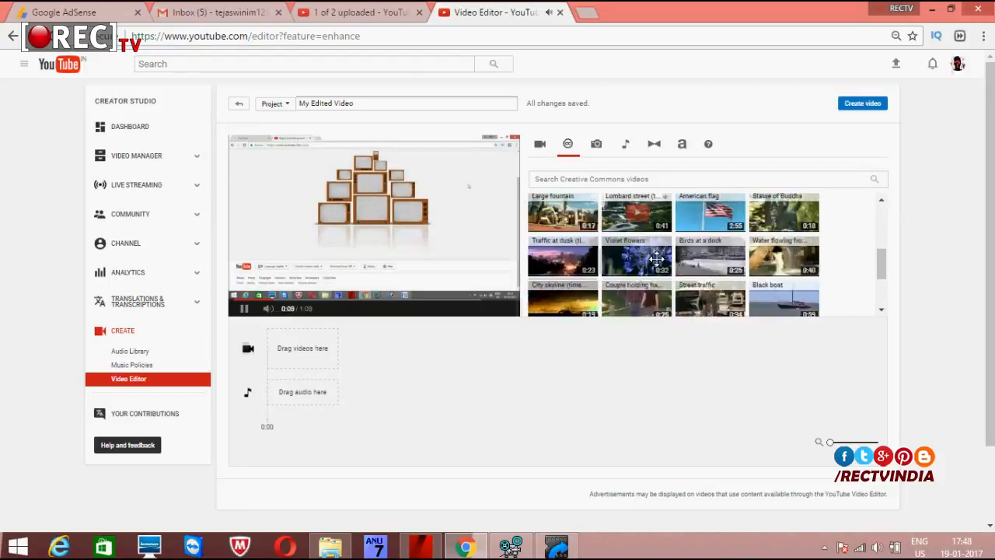
scroll(691, 258, down, 2)
scroll(695, 262, up, 7)
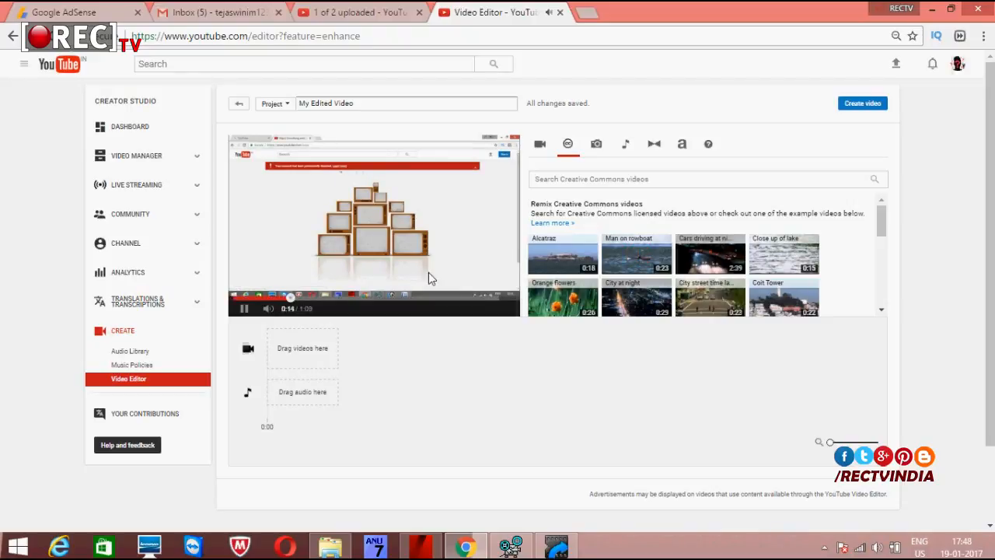
Upload the photos cdo-lowres, download (1), download and the red f87e5520... image from the computer into the project
click(597, 144)
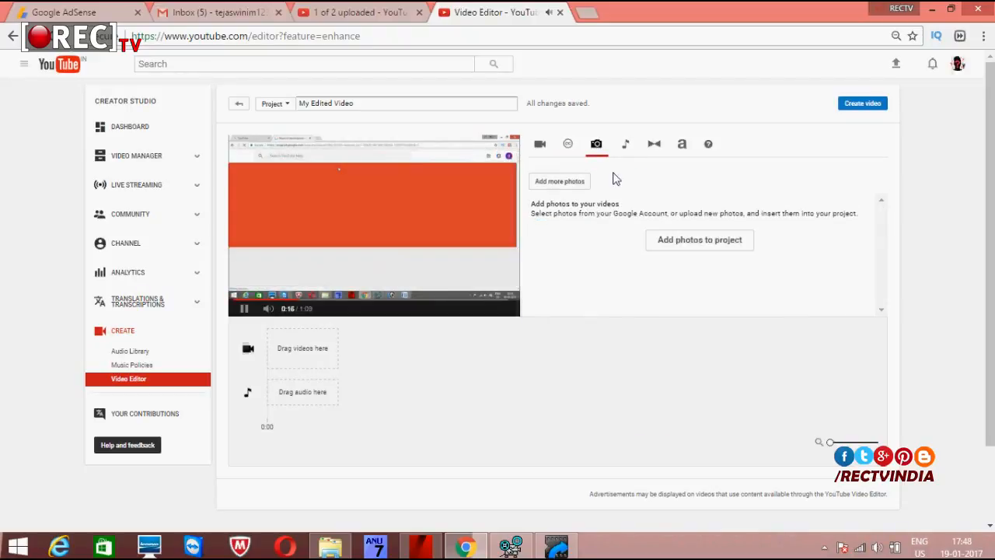
click(673, 245)
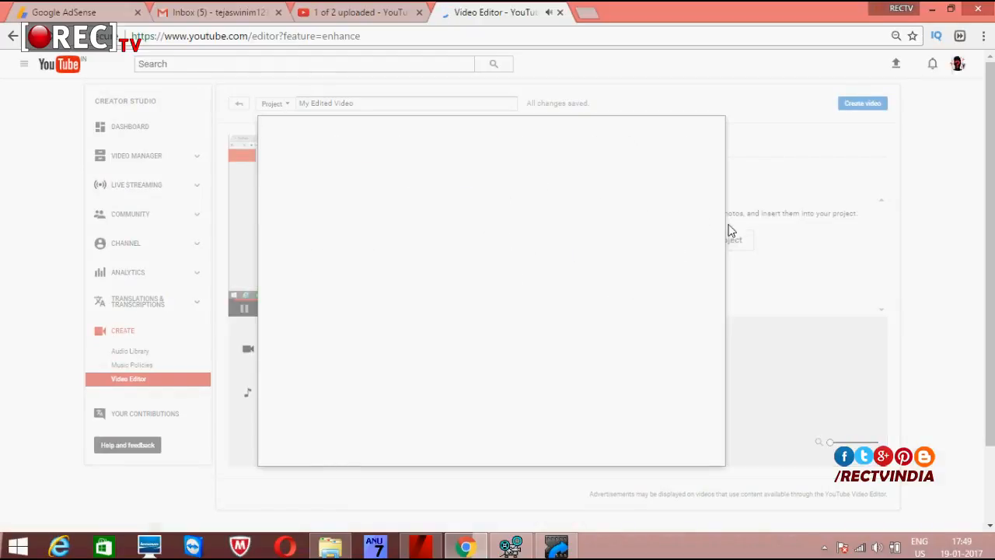
click(377, 175)
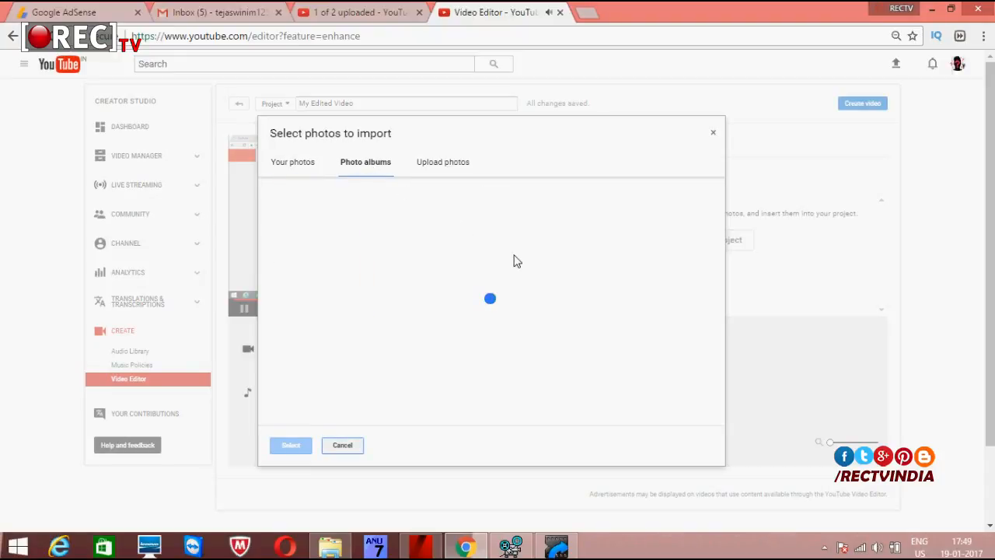
click(446, 169)
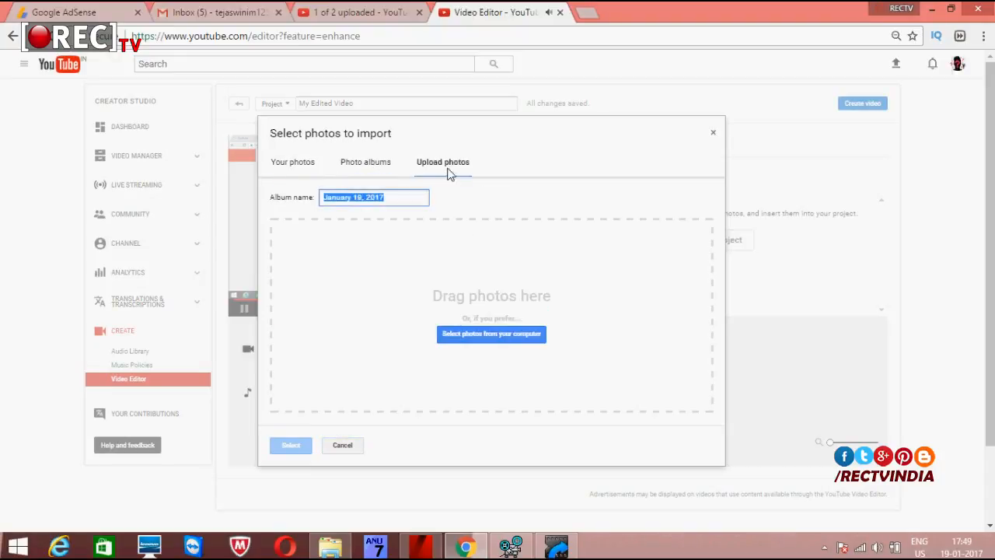
click(292, 163)
click(432, 166)
click(491, 334)
click(519, 178)
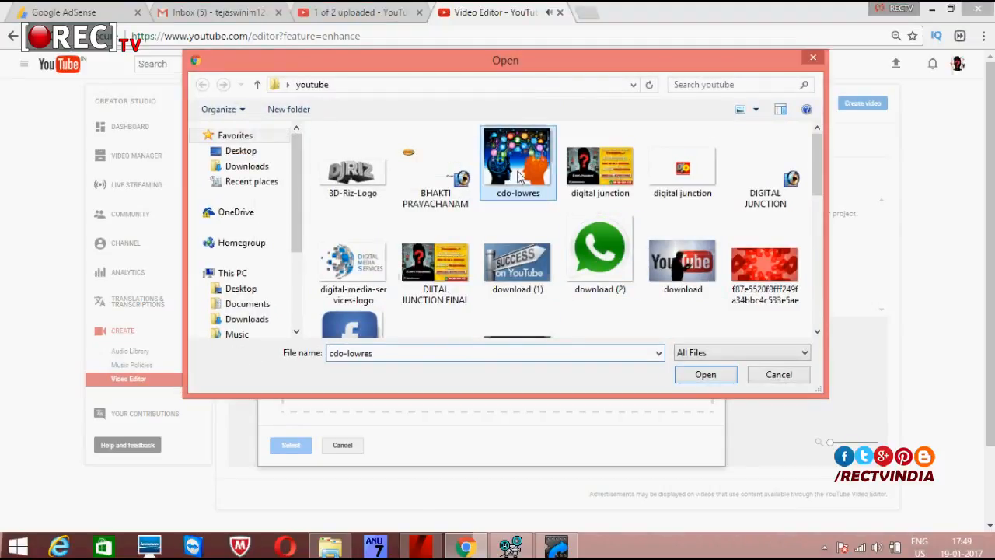
ctrl+click(517, 265)
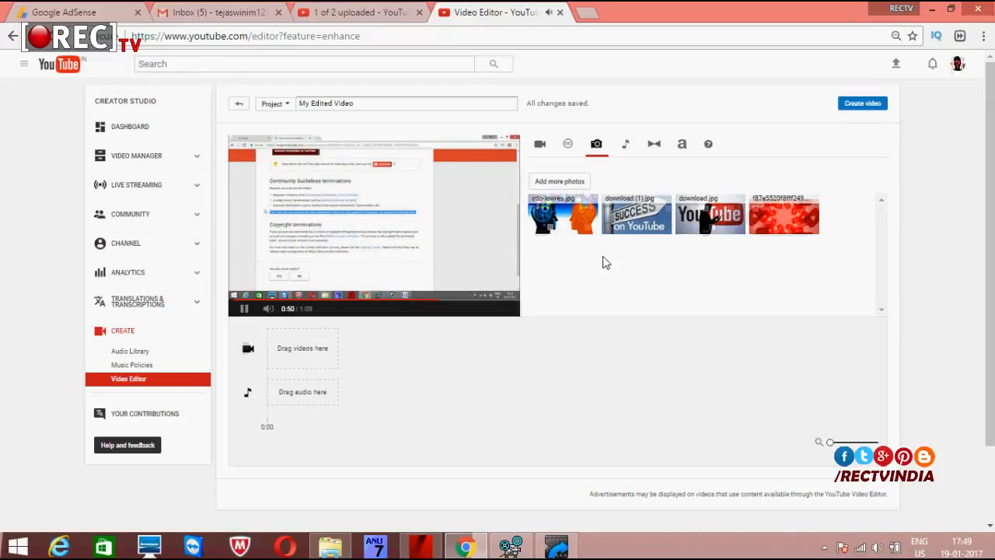
Place the cdo-lowres.jpg photo on the project's video track and display its quick fixes
drag(575, 221, 304, 349)
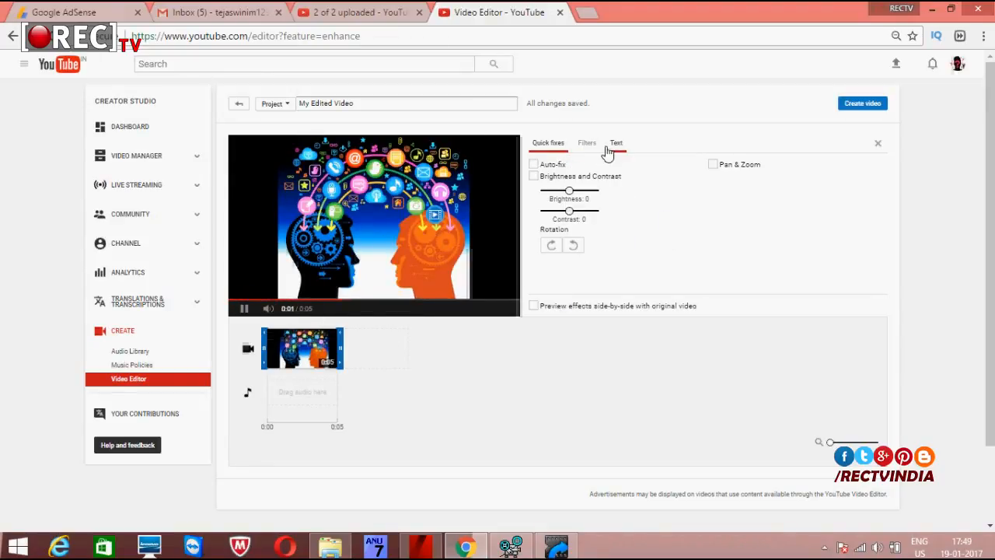
drag(618, 142, 573, 162)
click(556, 151)
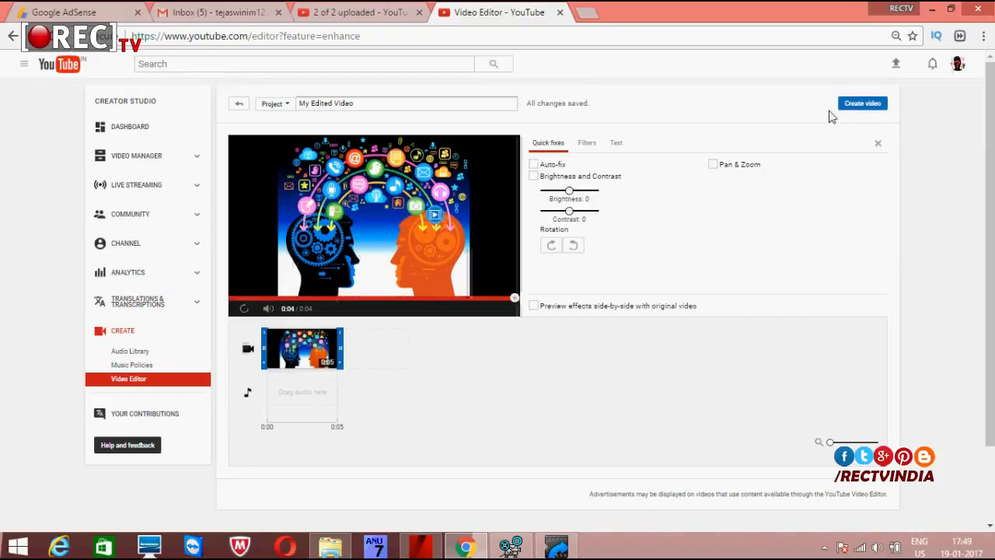
Apply the Lomo-ish and Orton-ish filters to the photo clip and enable the side-by-side preview with the original
click(586, 145)
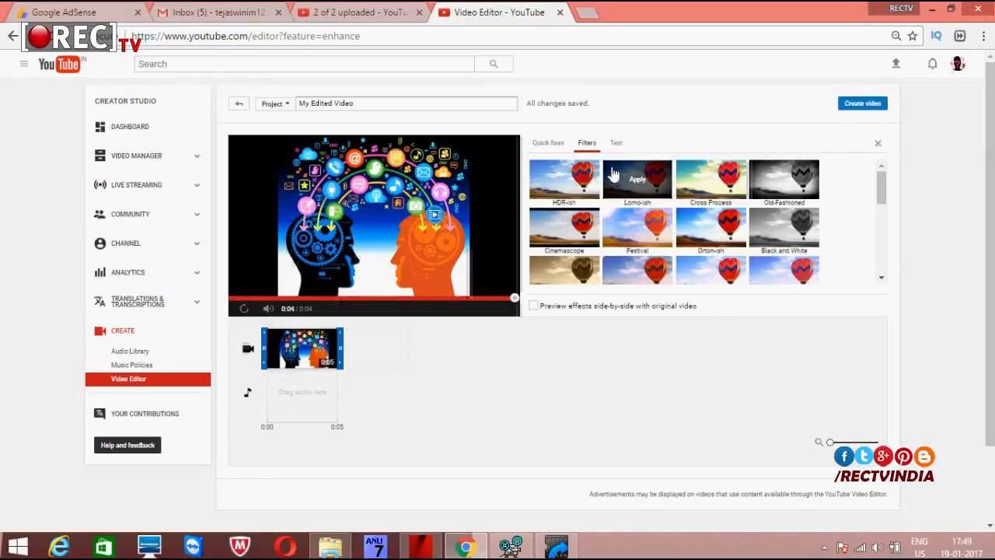
click(624, 185)
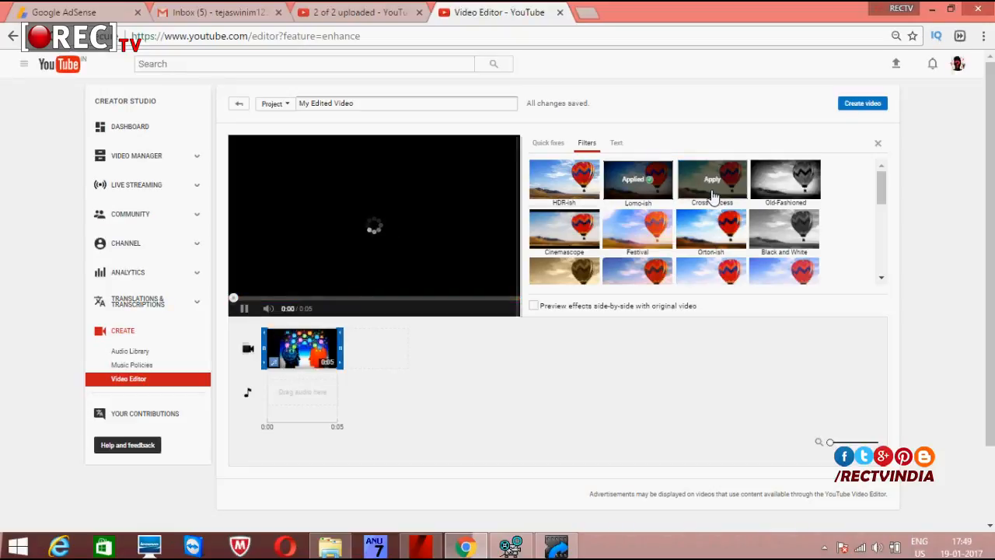
click(707, 230)
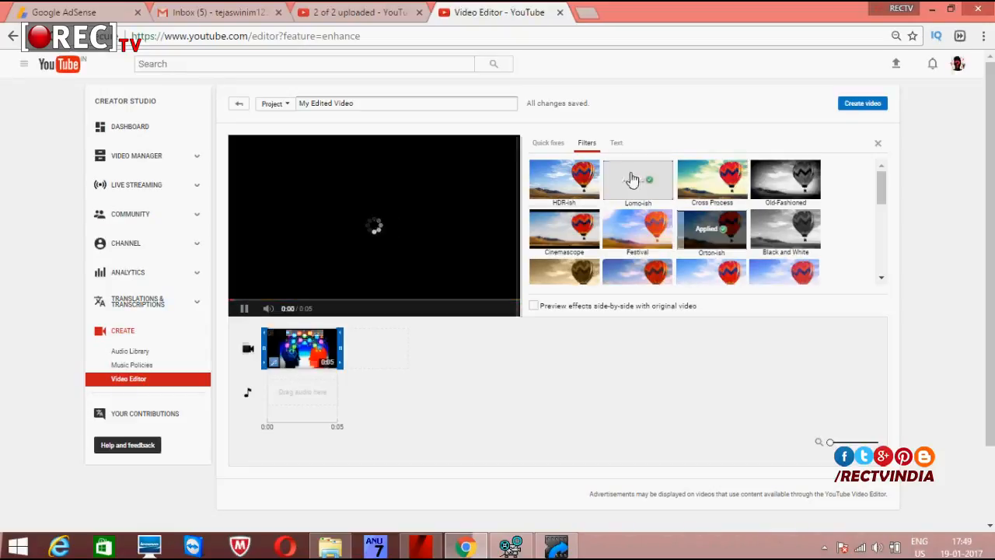
click(553, 146)
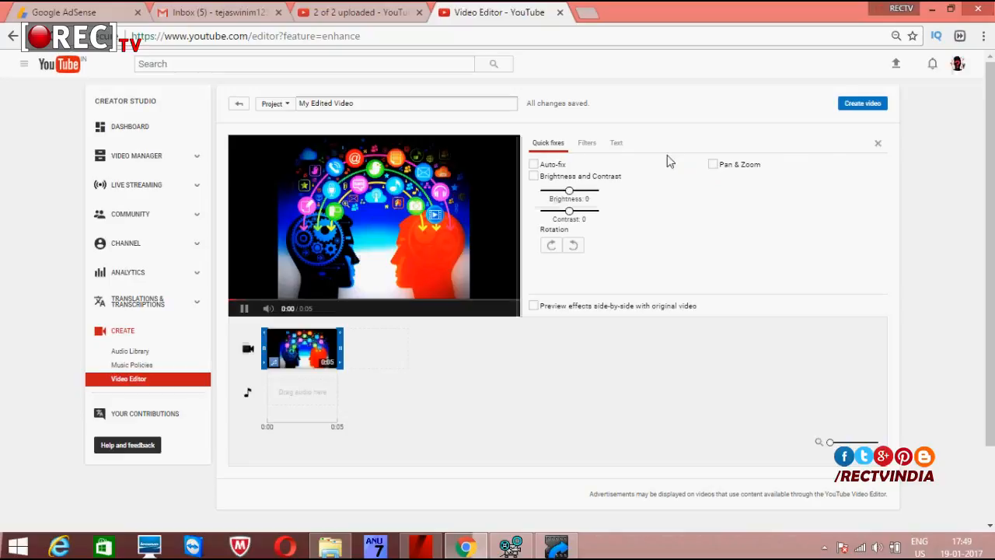
click(583, 308)
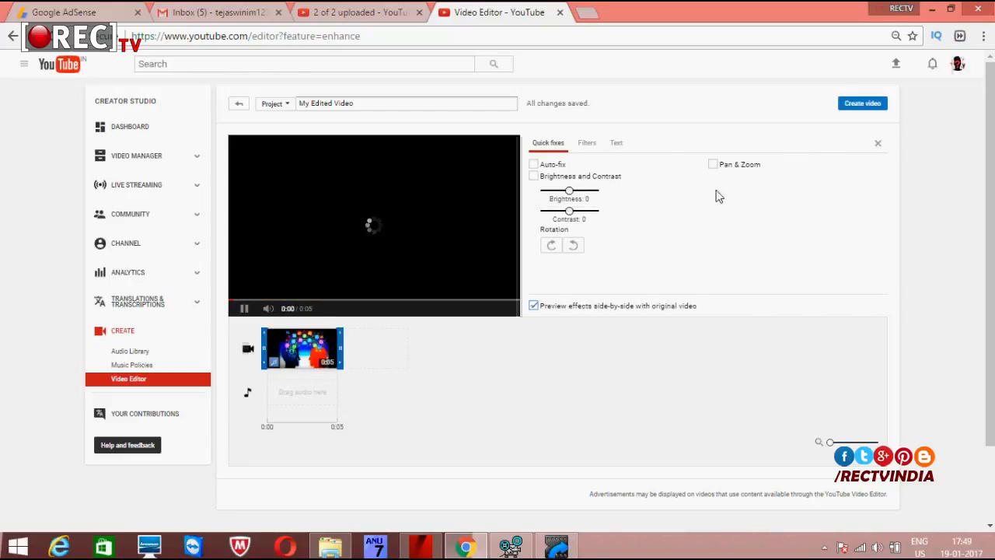
Enable text on the photo clip and replace the placeholder with 'youtube tutor'
click(587, 144)
click(617, 144)
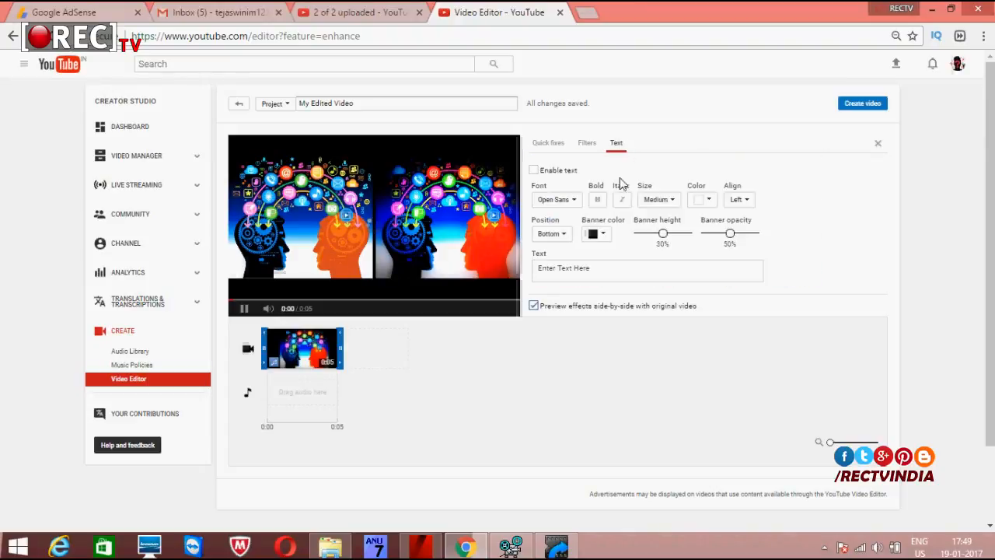
click(533, 170)
click(588, 269)
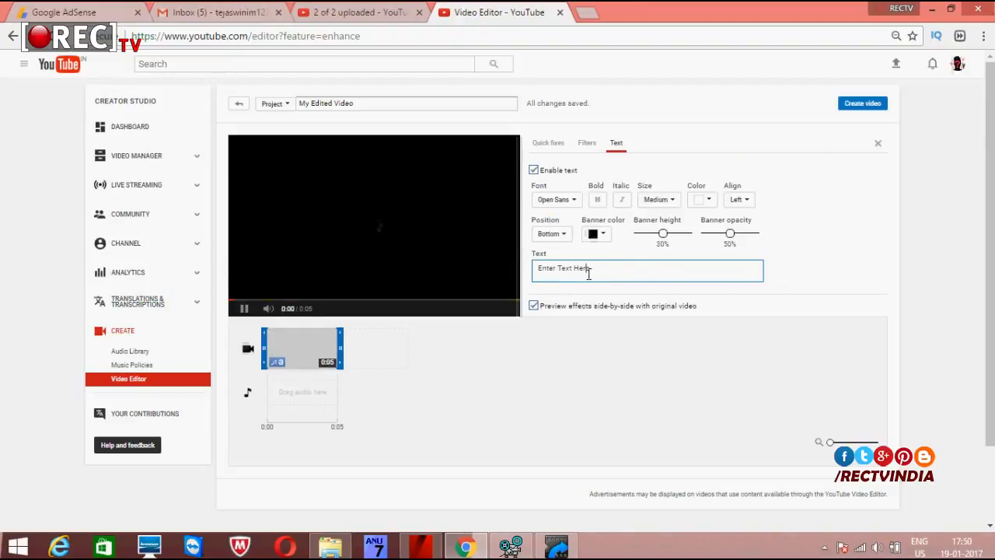
drag(588, 272, 449, 248)
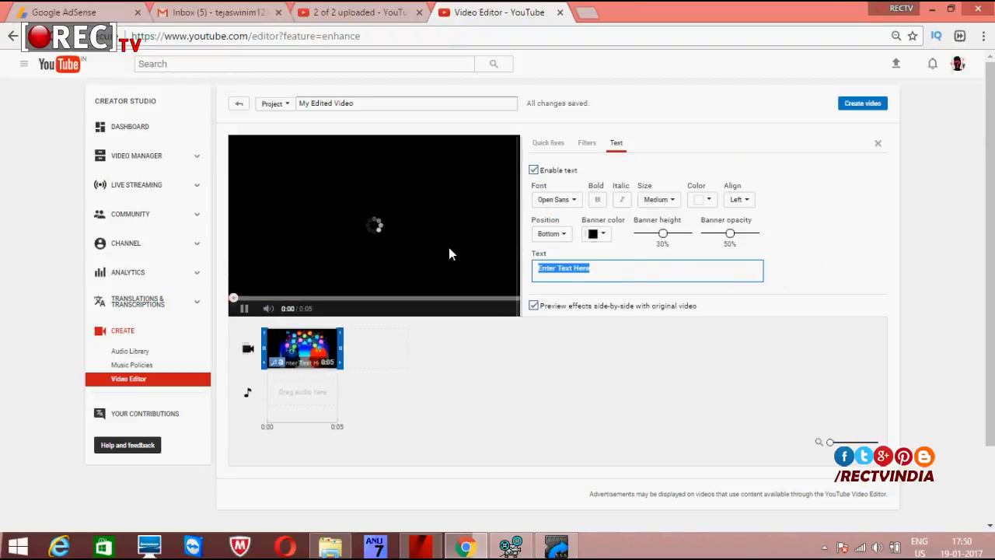
text(youtube tutor)
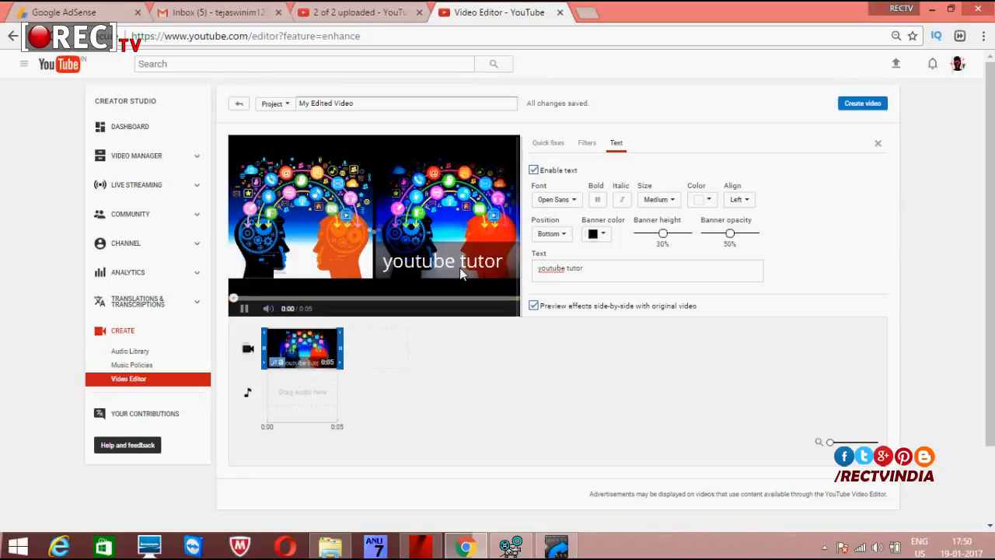
Set the text banner's height to 50% and its opacity to 0%, and enlarge the overlay text to XX-Large
drag(662, 234, 684, 235)
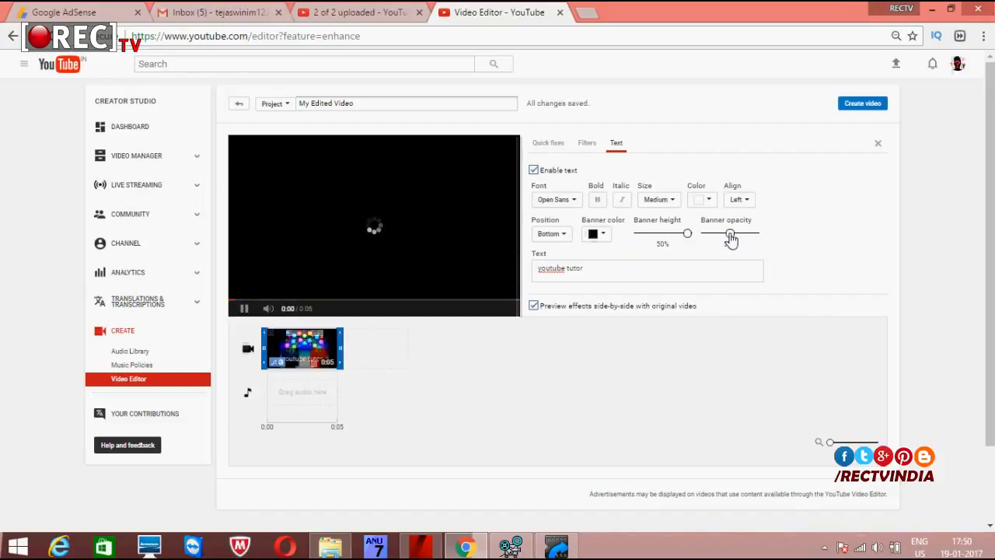
drag(726, 238, 715, 237)
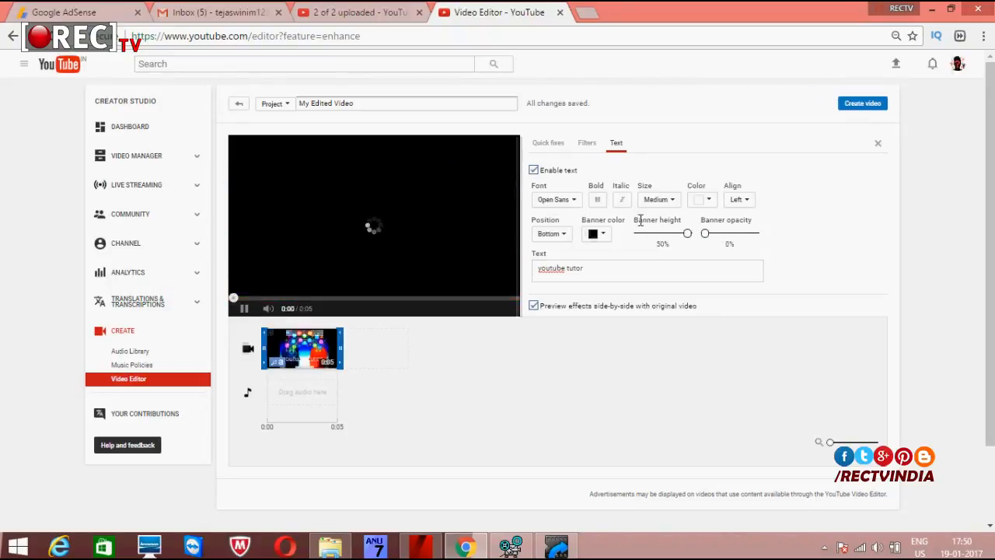
click(672, 201)
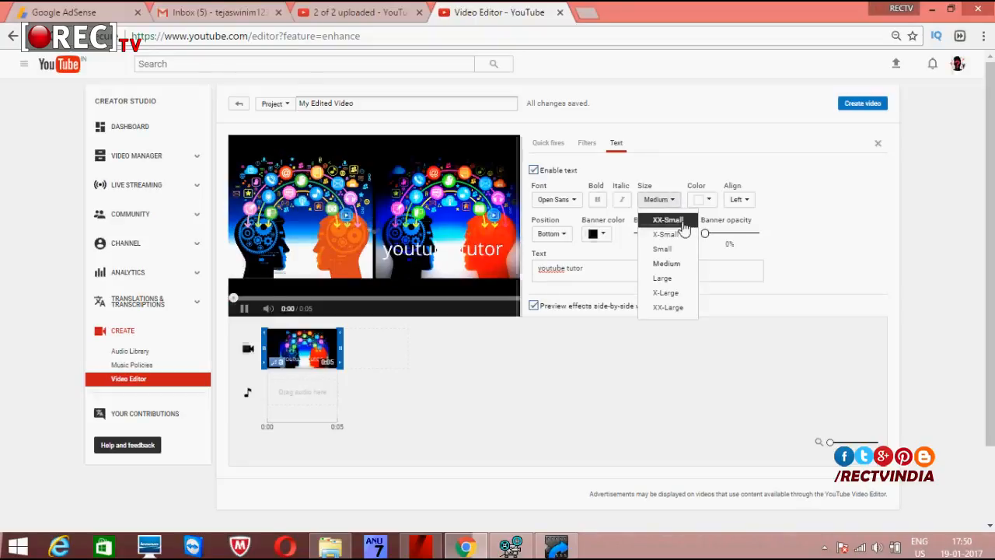
click(650, 217)
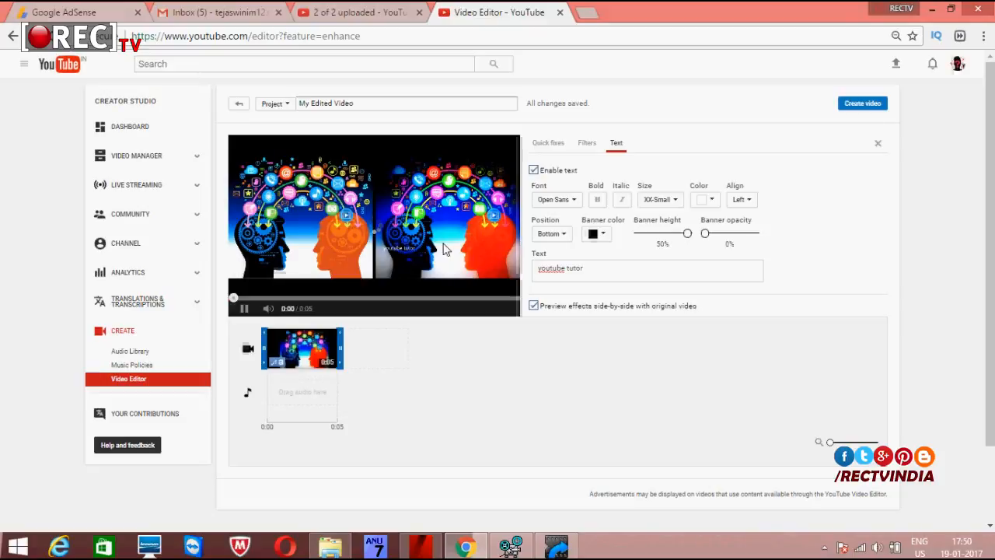
click(673, 201)
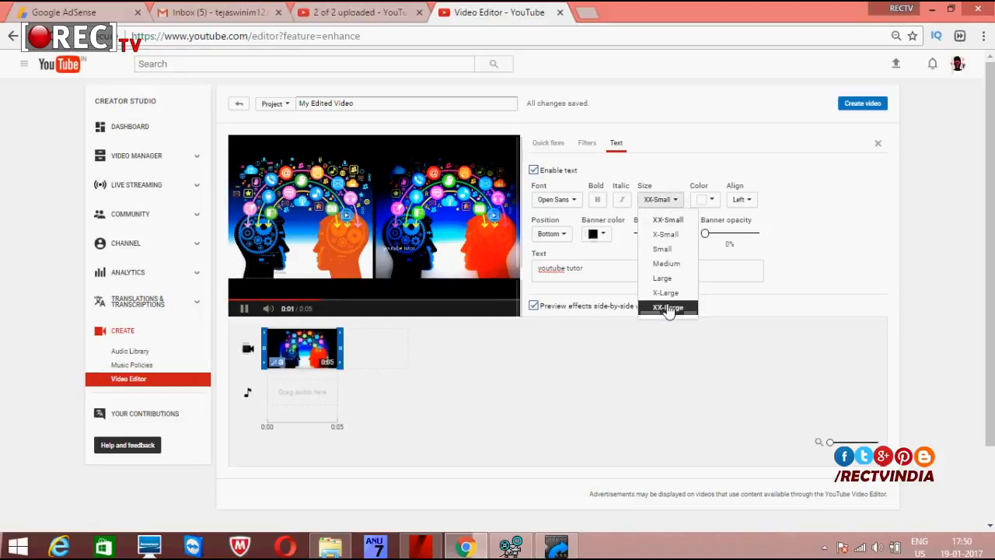
click(666, 309)
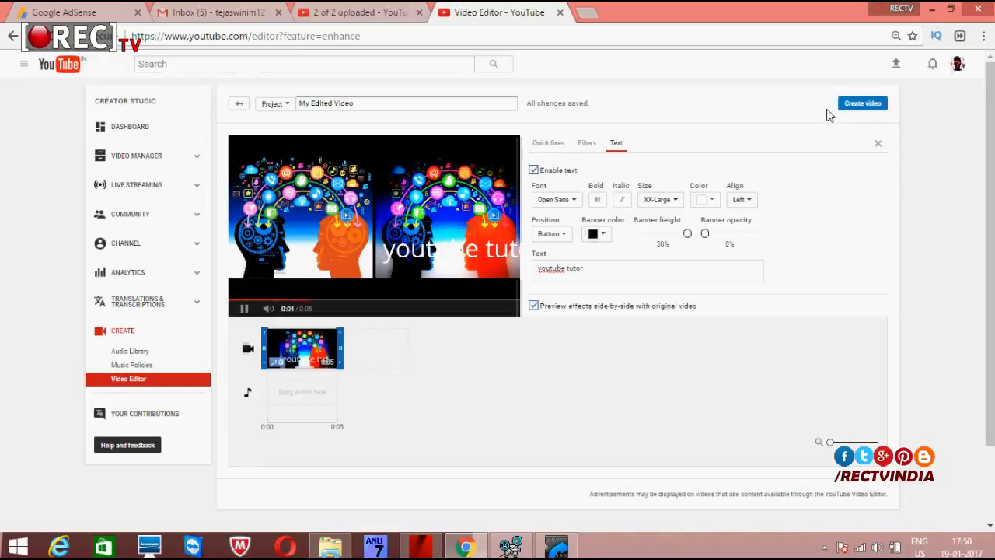
Name the project 'text editng' and create the video from it
click(367, 105)
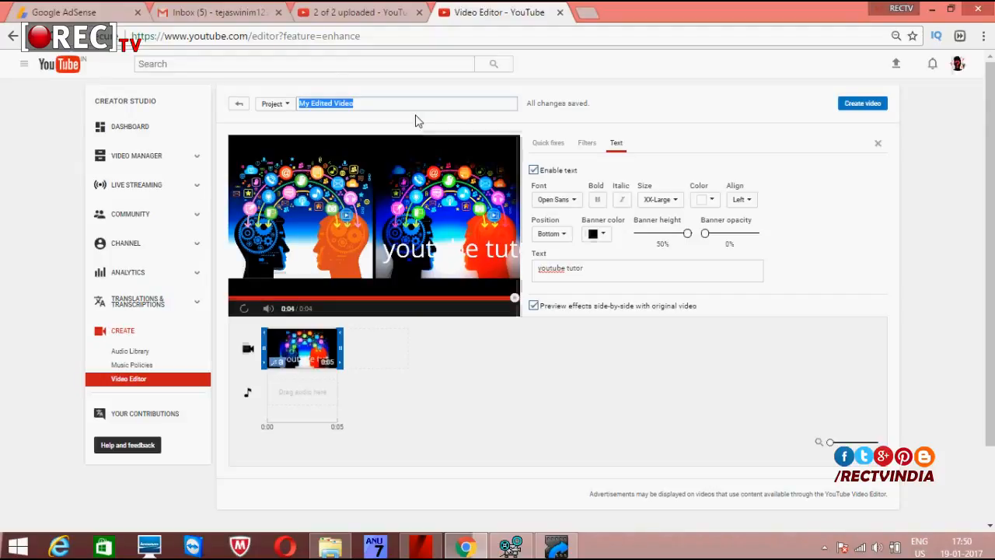
text(text editng)
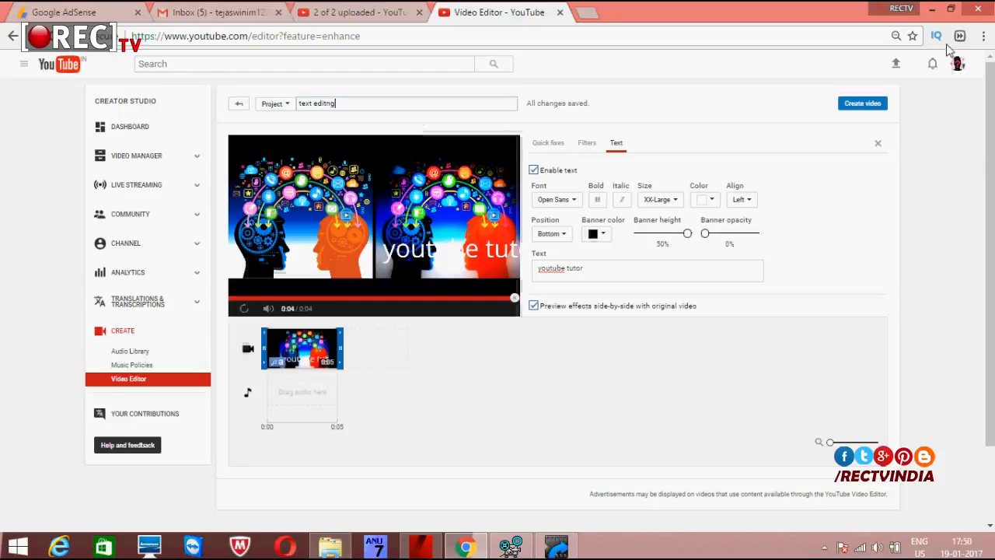
click(875, 105)
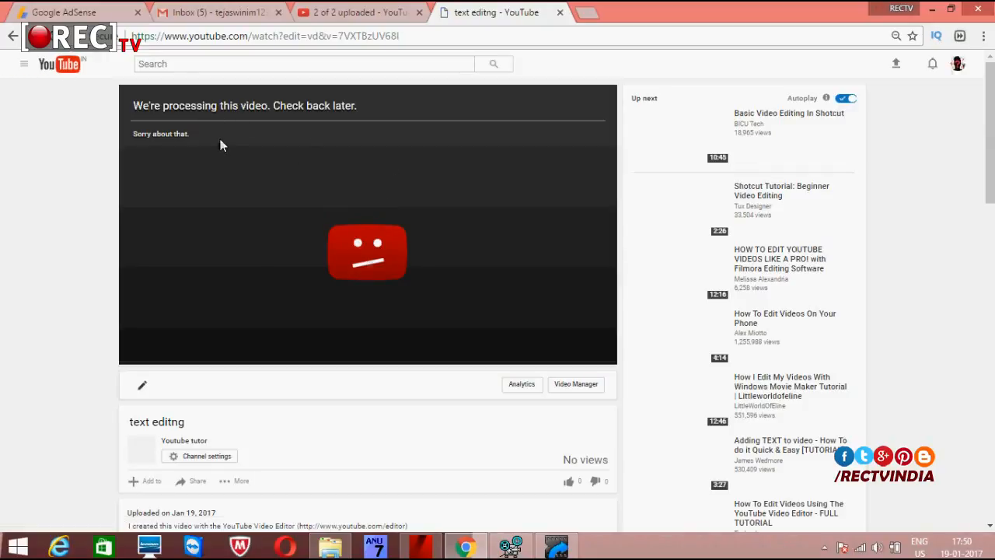
scroll(215, 151, down, 2)
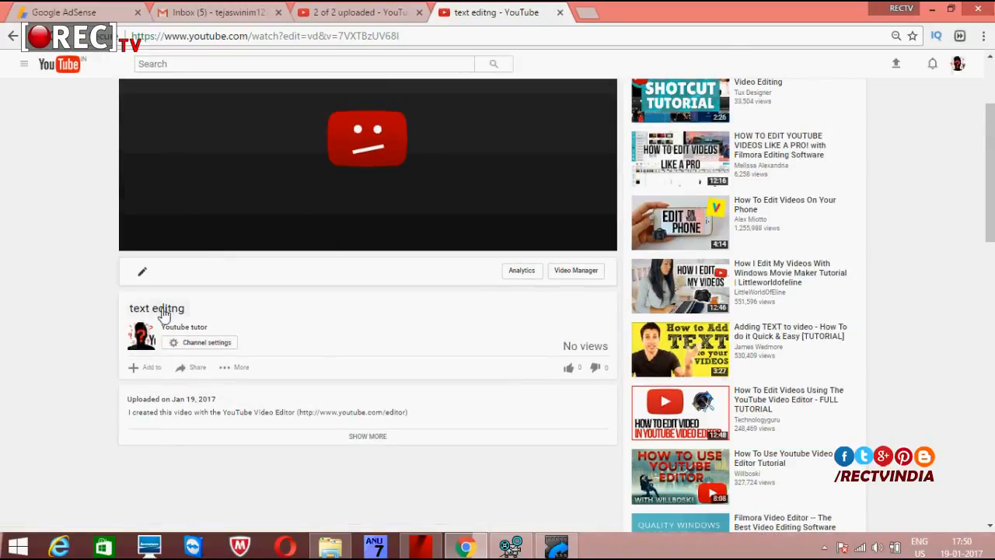
scroll(400, 311, up, 3)
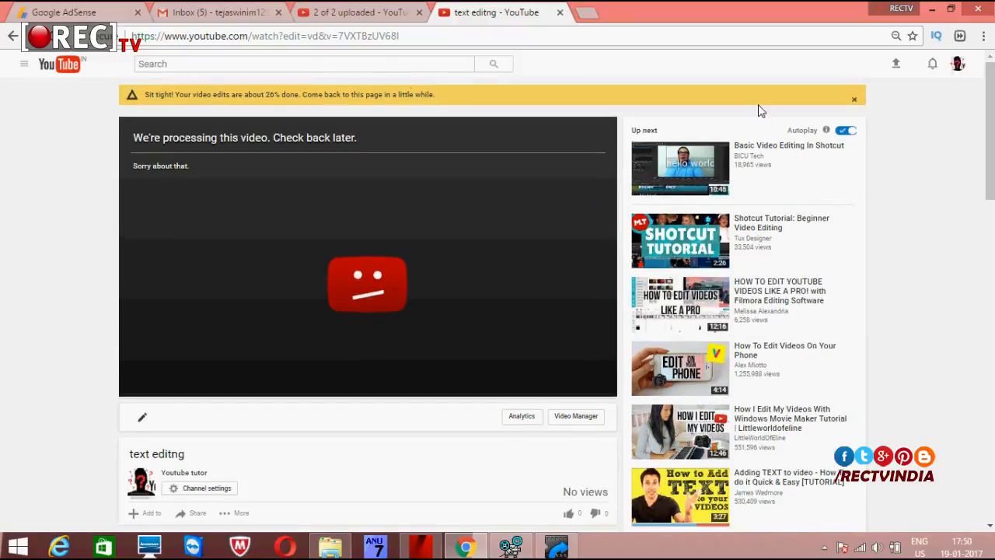
Go to Creator Studio's video list and open the audio editor for the published 'How to get Back YouTube Suspended' video
click(957, 63)
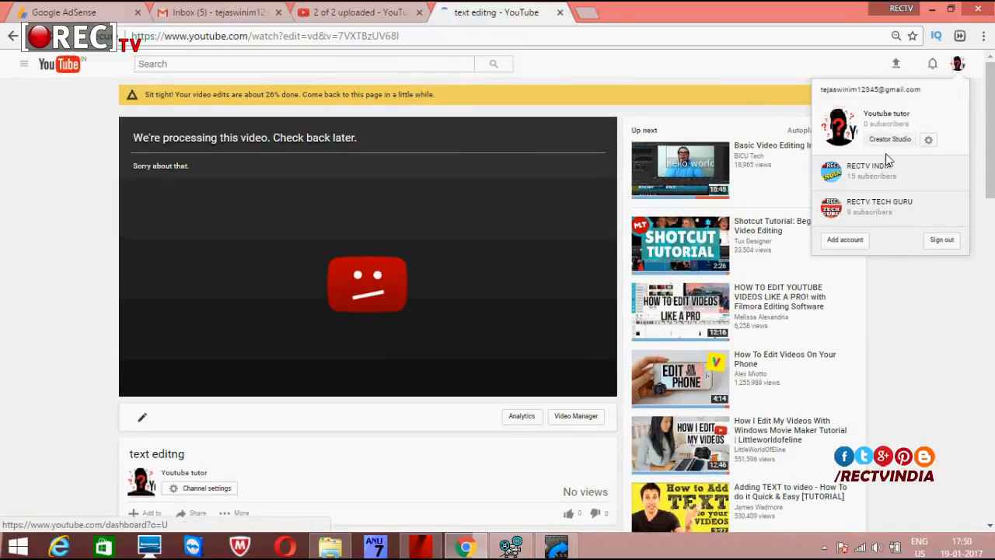
click(885, 151)
click(147, 156)
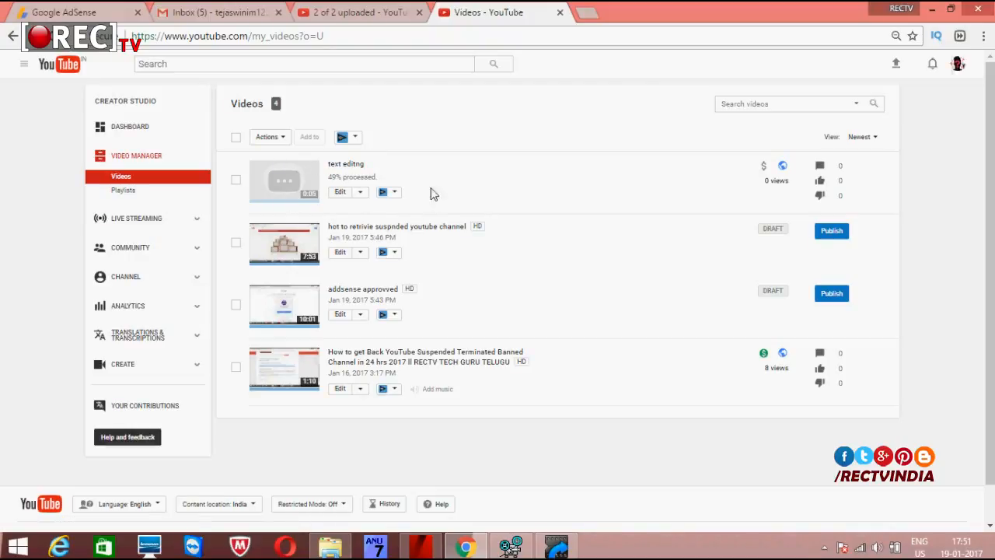
click(344, 391)
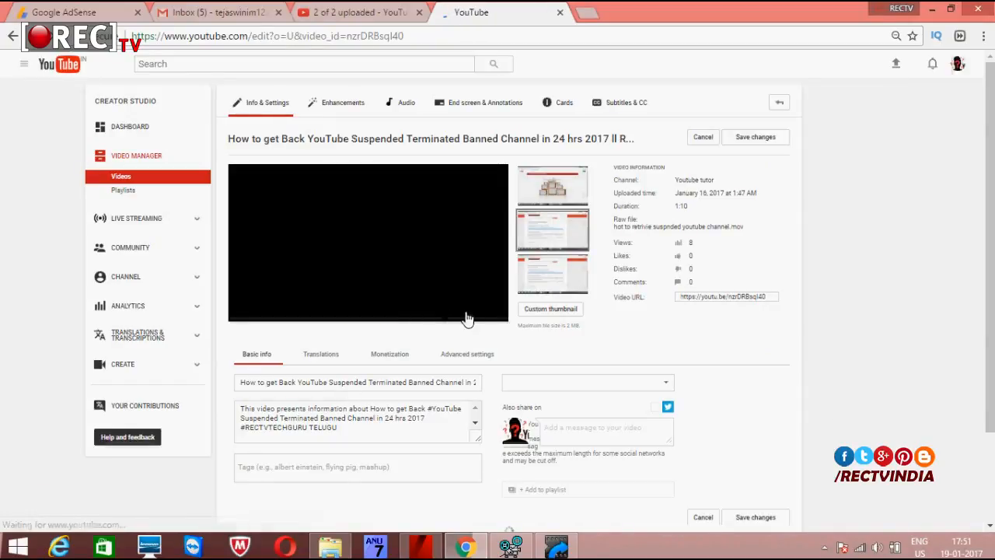
click(399, 106)
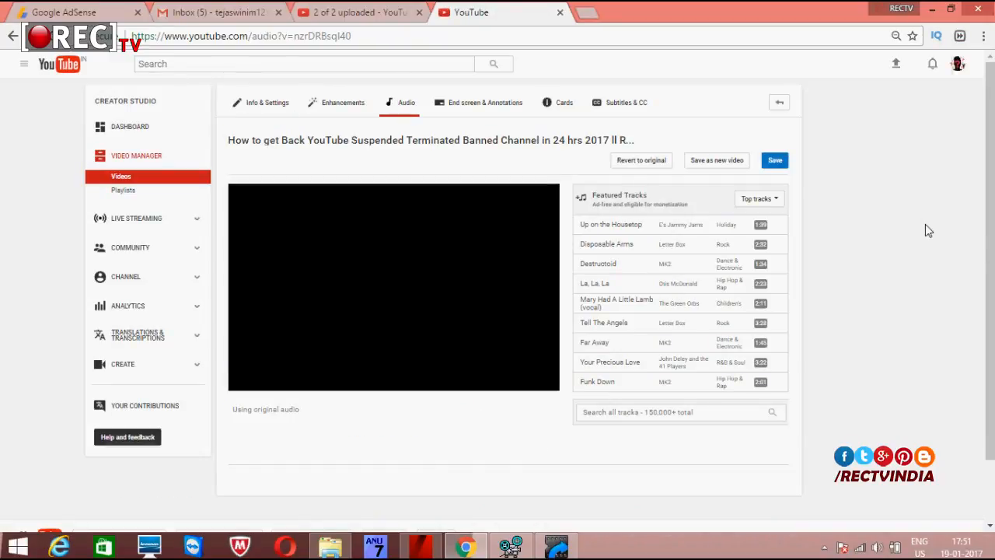
scroll(891, 215, down, 1)
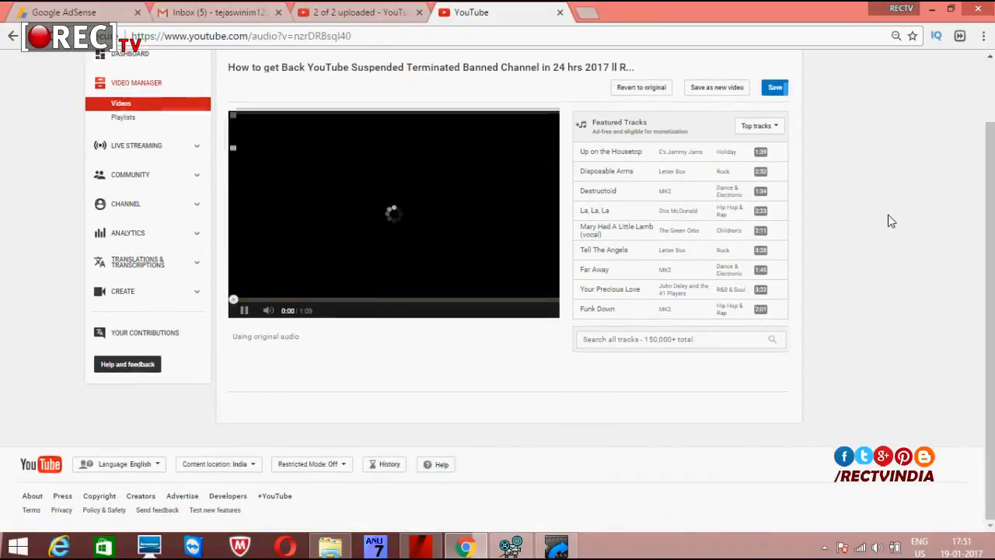
scroll(890, 221, up, 1)
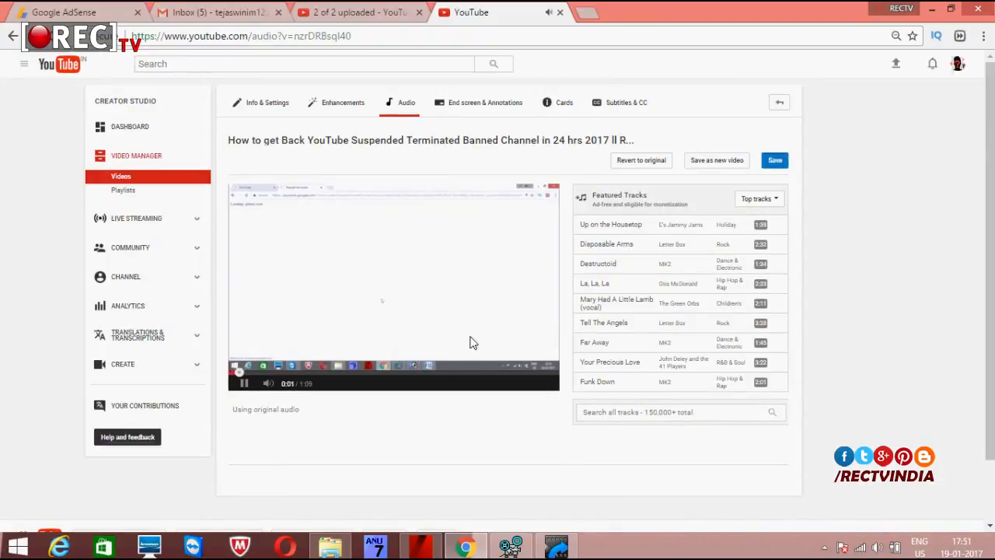
Filter the featured tracks to Children's and add Itsy Bitsy Spider (vocal) to the video
click(771, 200)
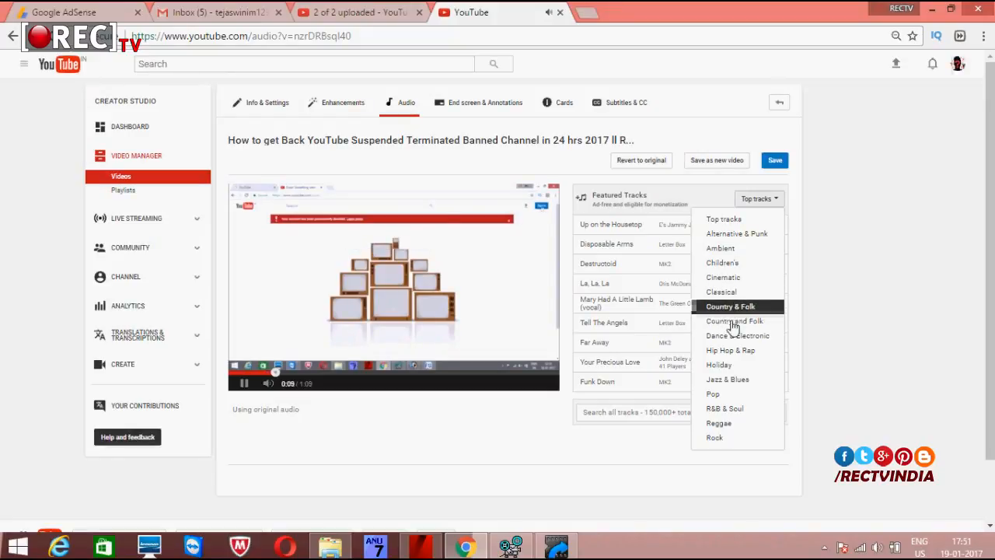
click(746, 263)
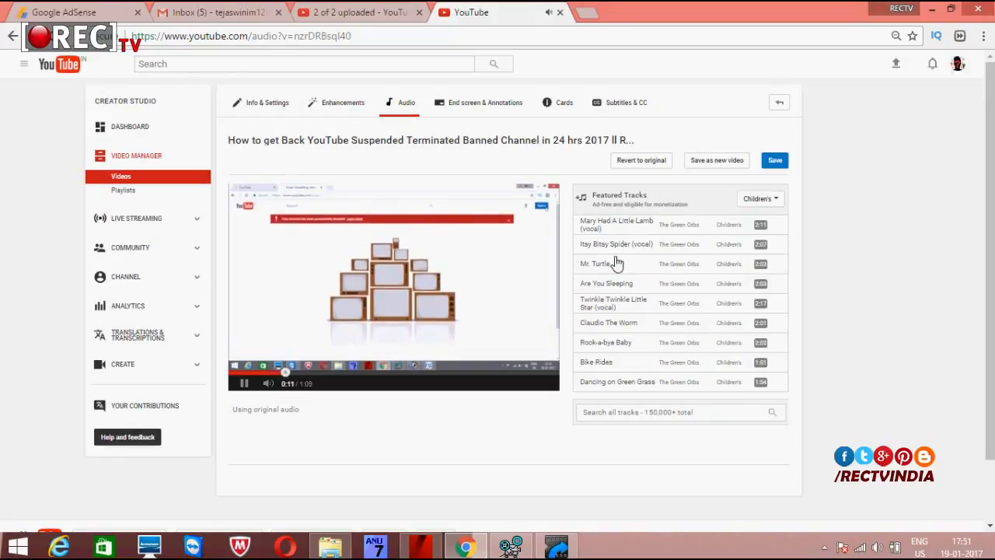
click(736, 246)
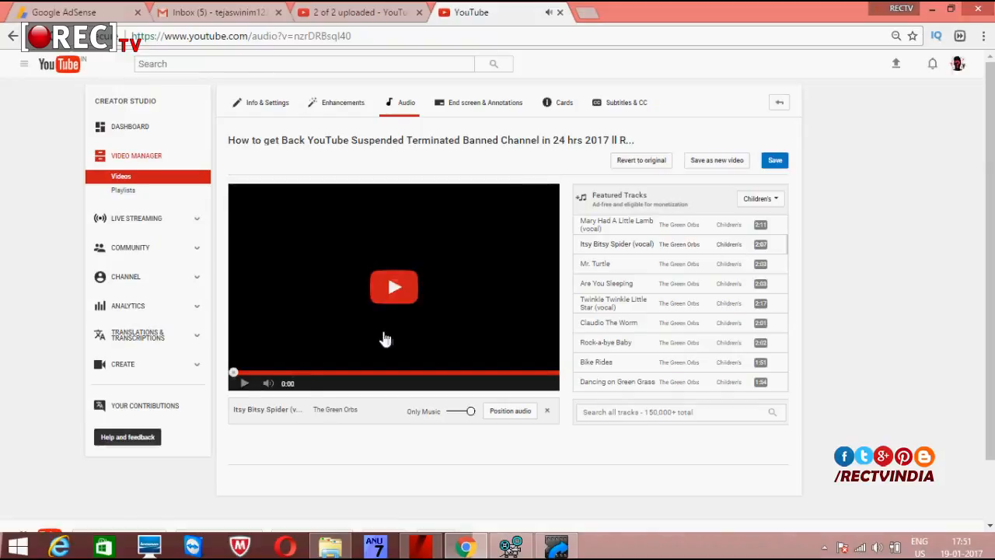
Shorten the Itsy Bitsy Spider track and position it from 0:02 to 0:20 of the video
scroll(382, 337, down, 2)
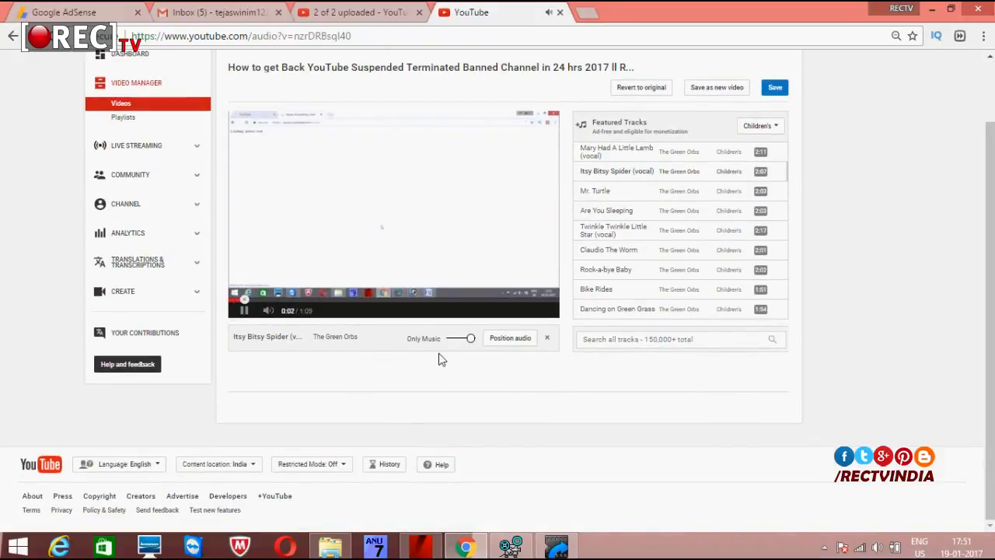
click(501, 340)
drag(370, 338, 263, 339)
click(314, 299)
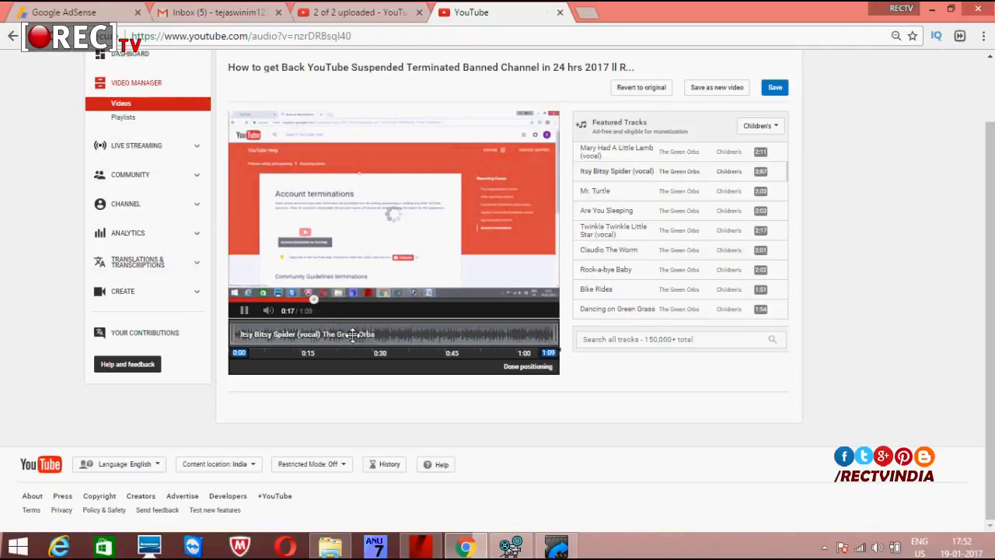
click(366, 339)
click(412, 300)
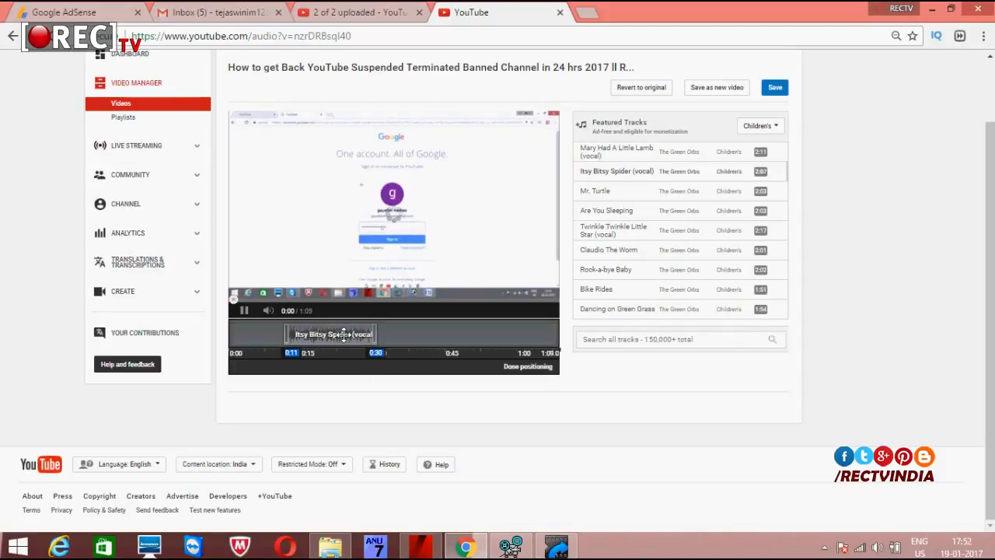
drag(343, 335, 298, 334)
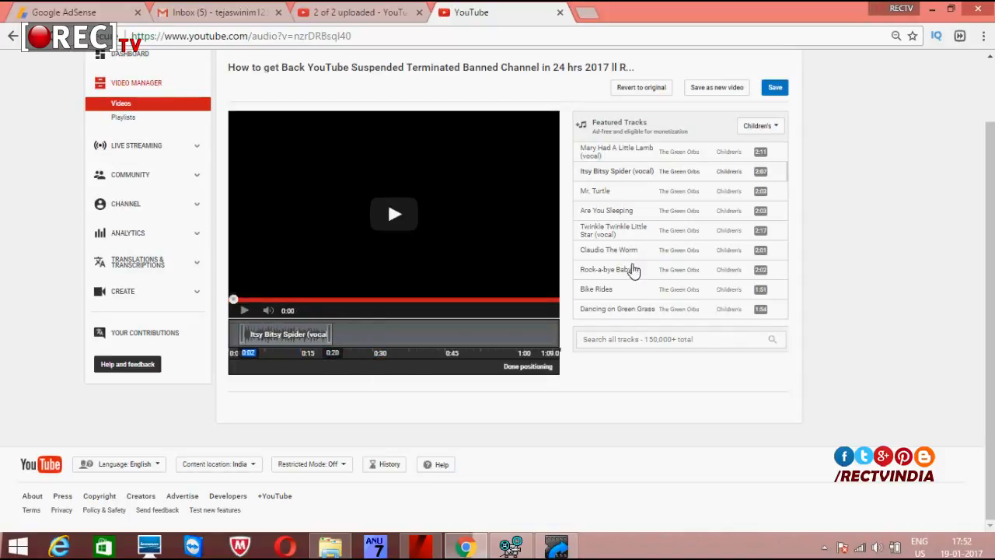
Replace the music with Rock-a-bye Baby, position it as a short section mid-video, and save the result as a new video
click(634, 269)
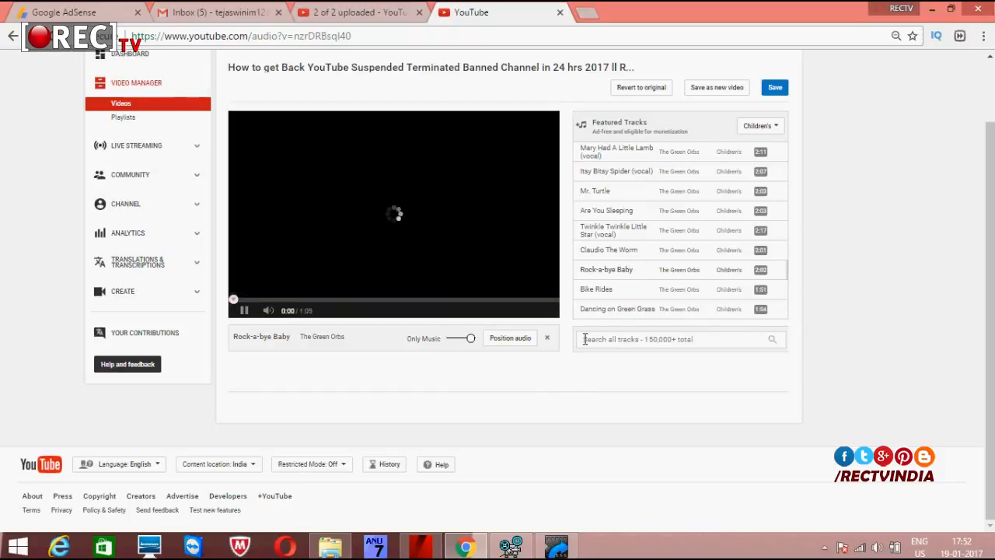
click(506, 342)
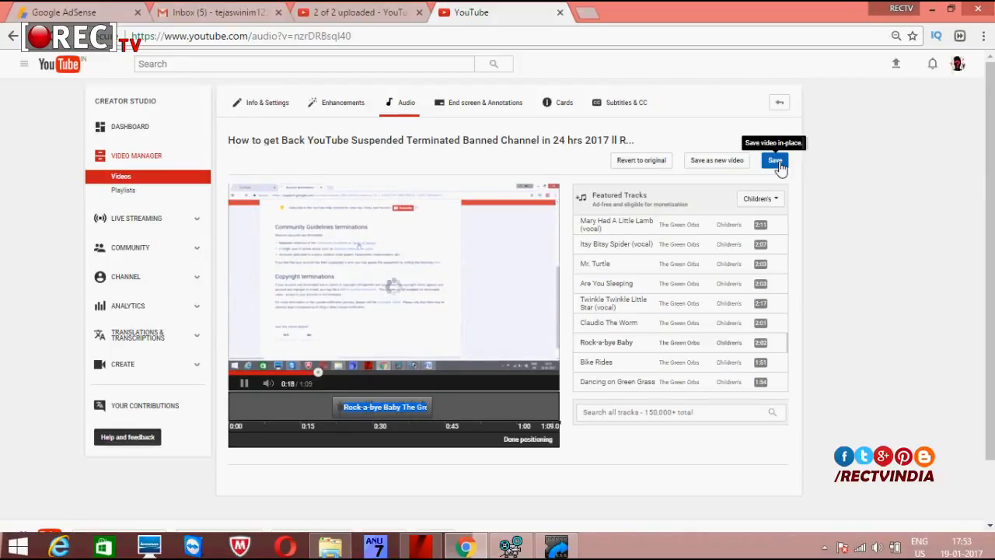
click(706, 169)
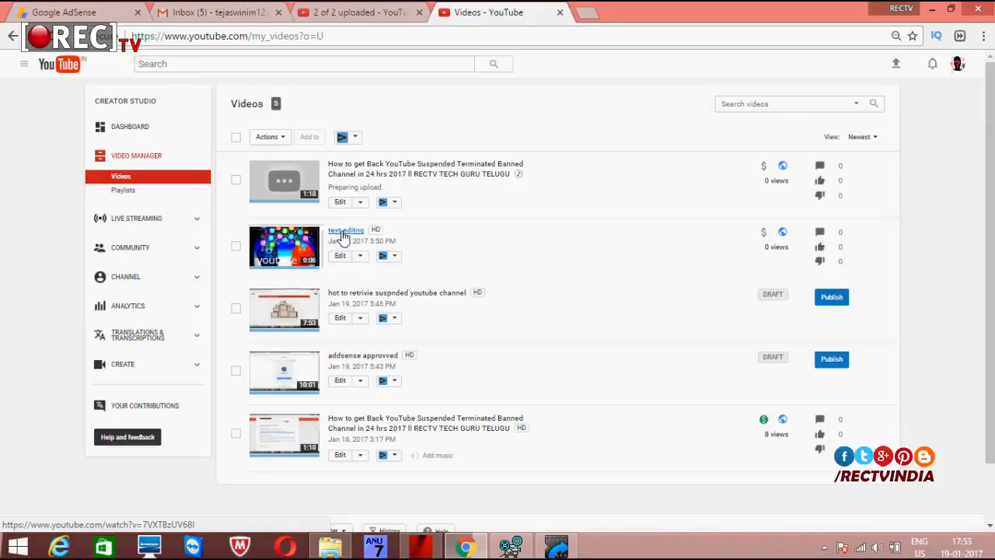
Play the finished 'text editng' video and return to the video list
click(346, 233)
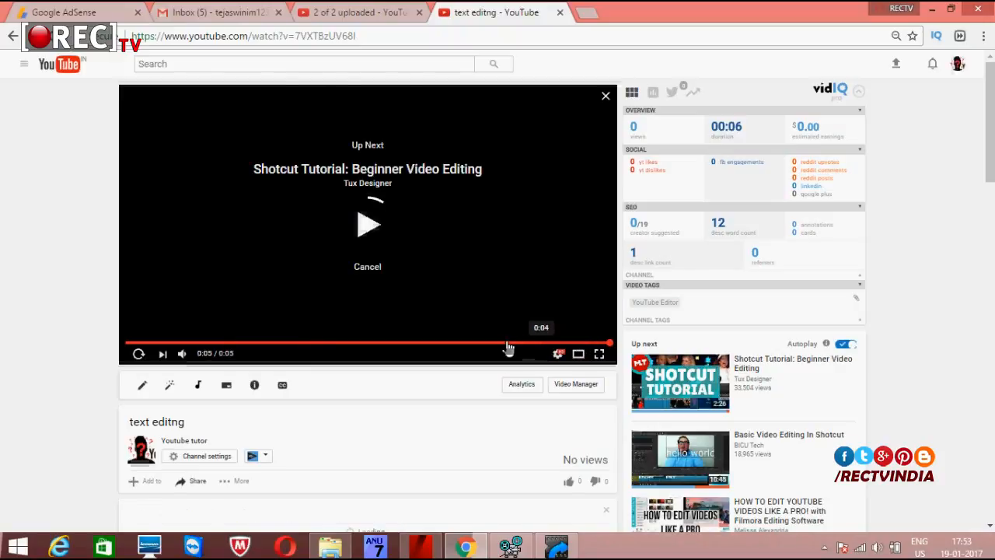
click(12, 37)
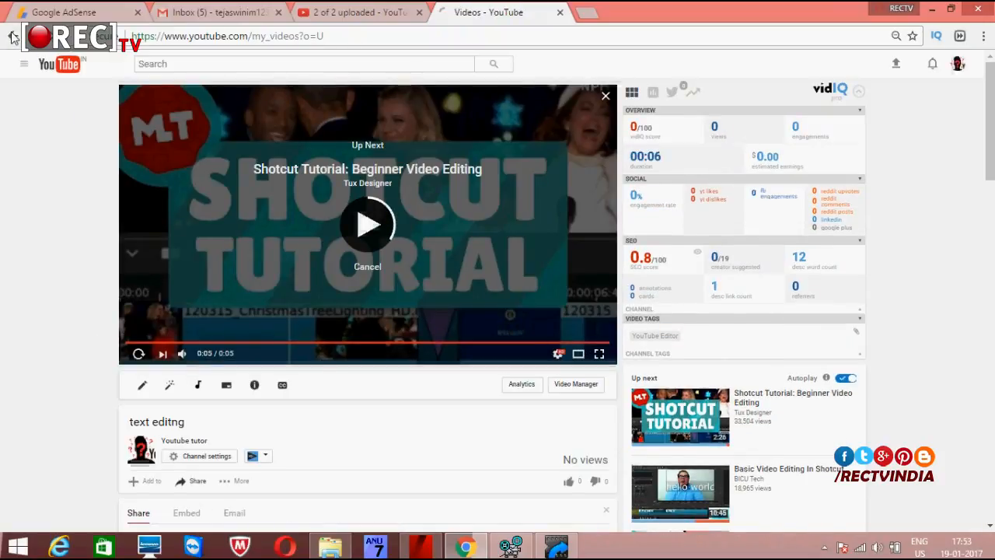